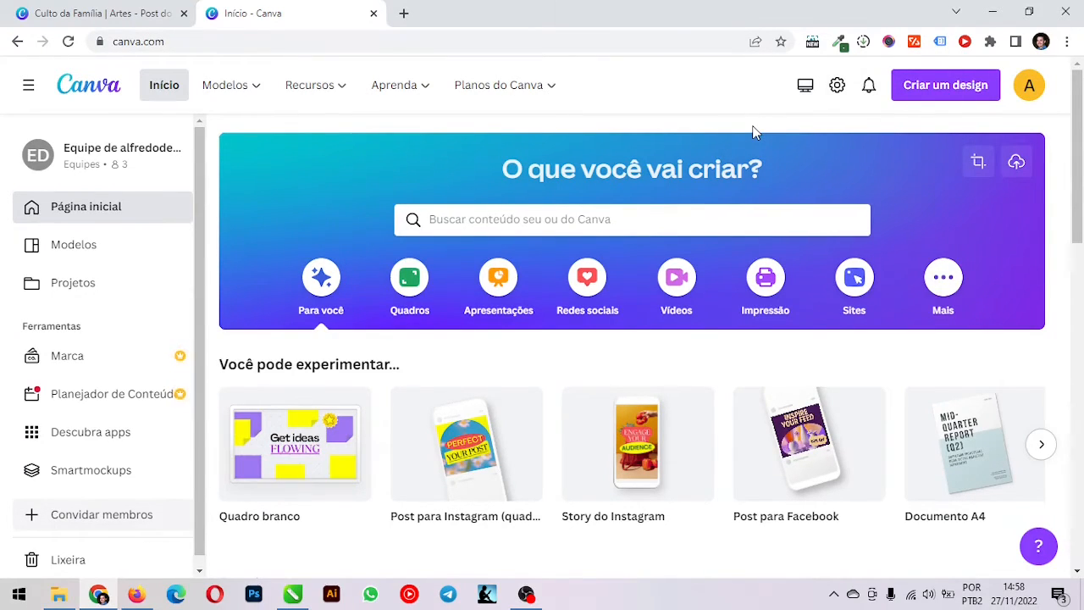
Create a blank square Instagram post design of 1080 × 1080 px and show the elements library
click(940, 90)
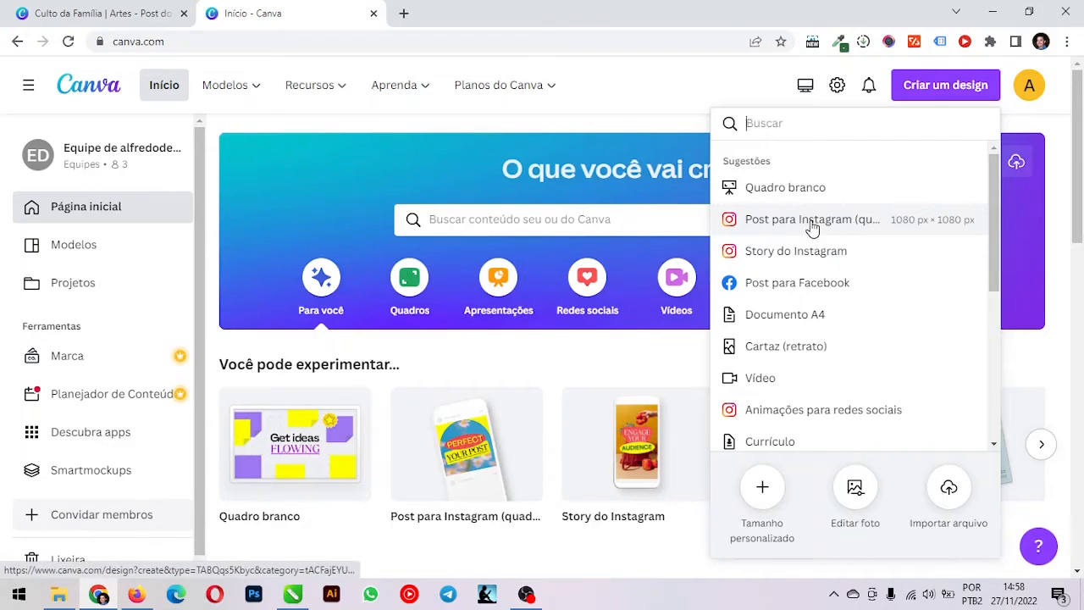
click(842, 227)
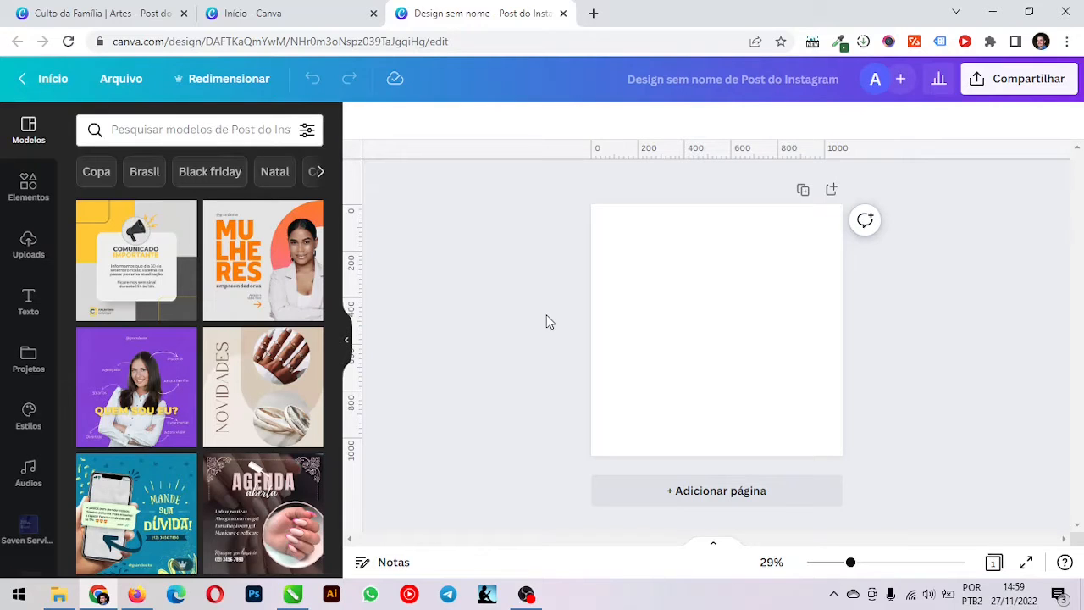
click(26, 185)
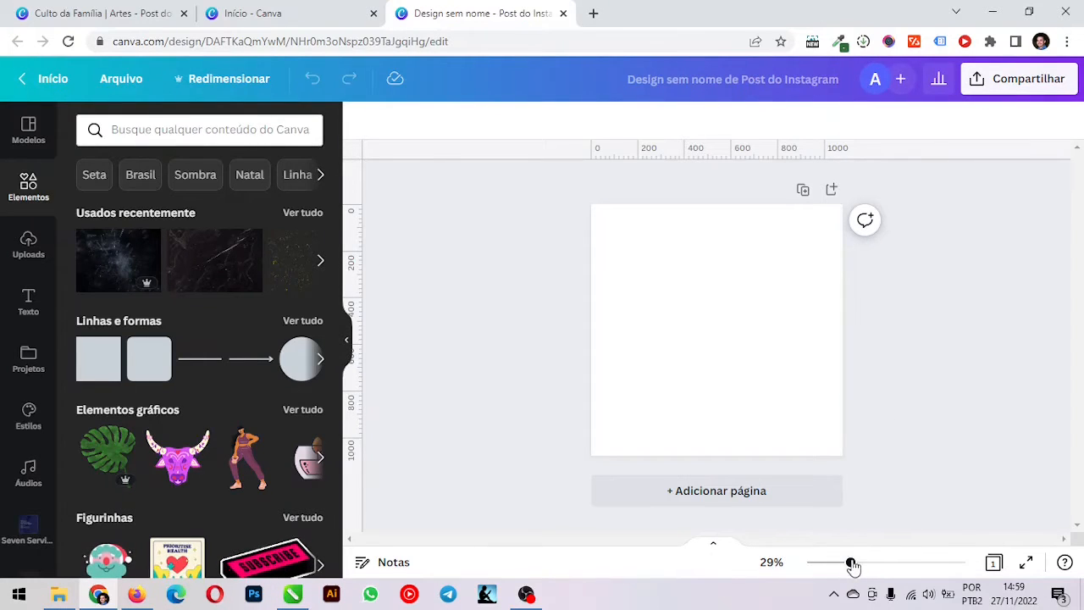
drag(850, 566, 858, 566)
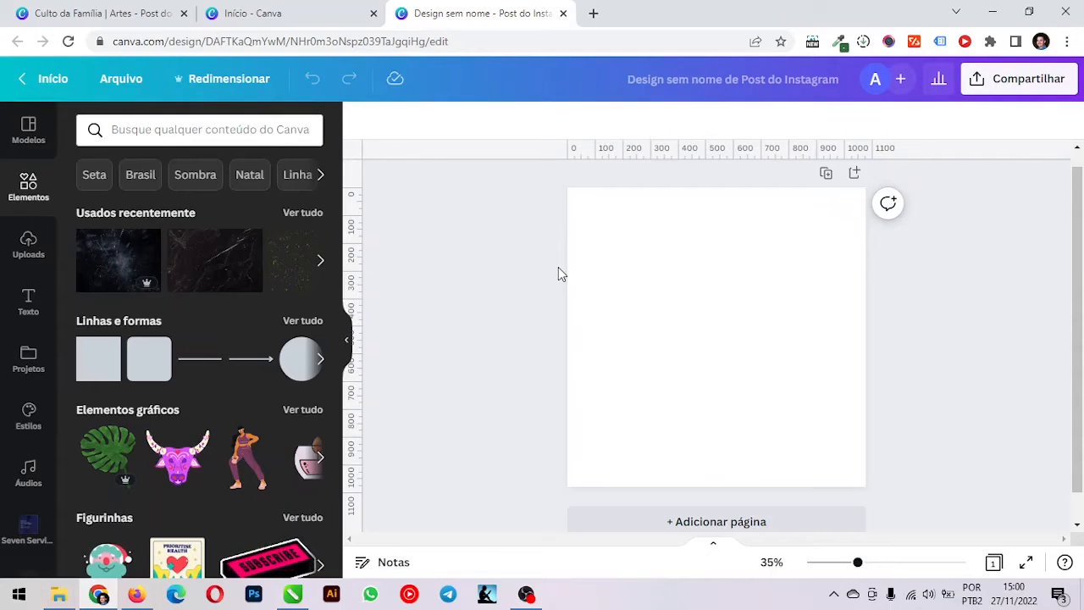
Search the elements for "worship" photos and add the purple-lit photo of a person holding an open book
click(235, 129)
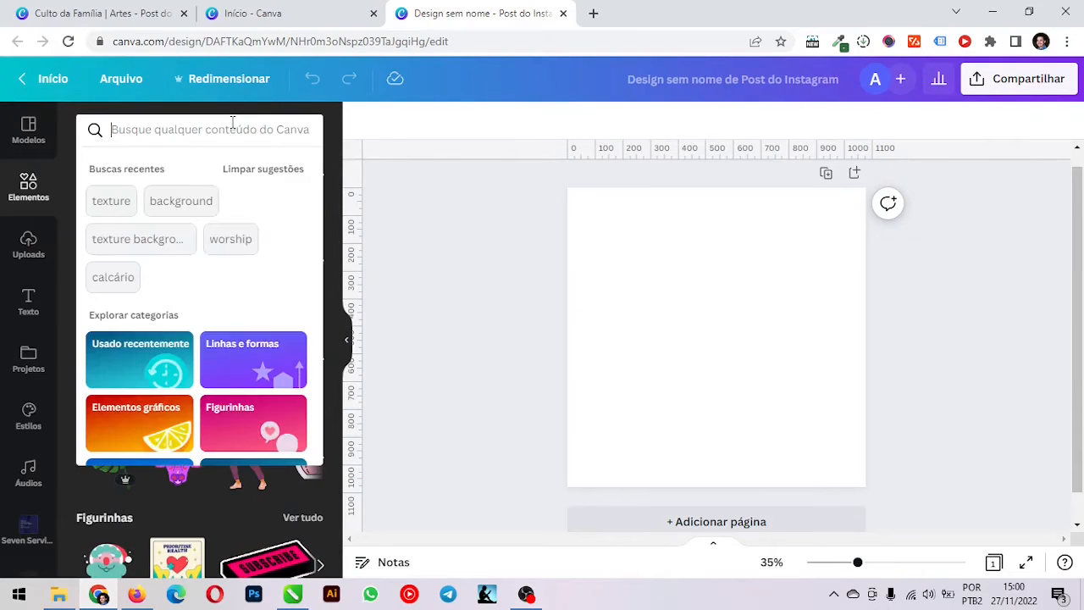
click(29, 182)
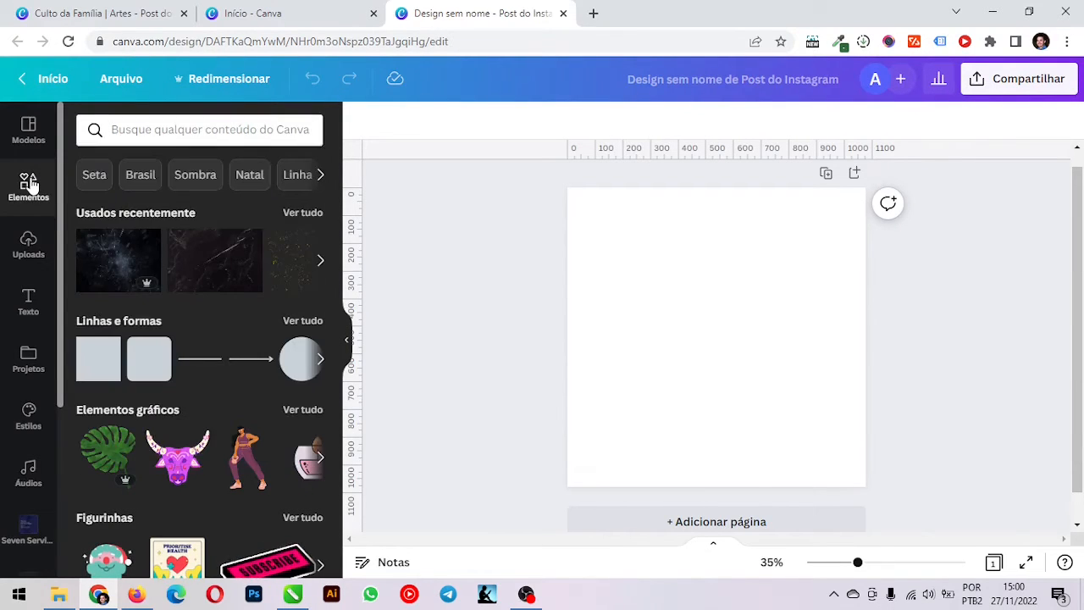
click(179, 129)
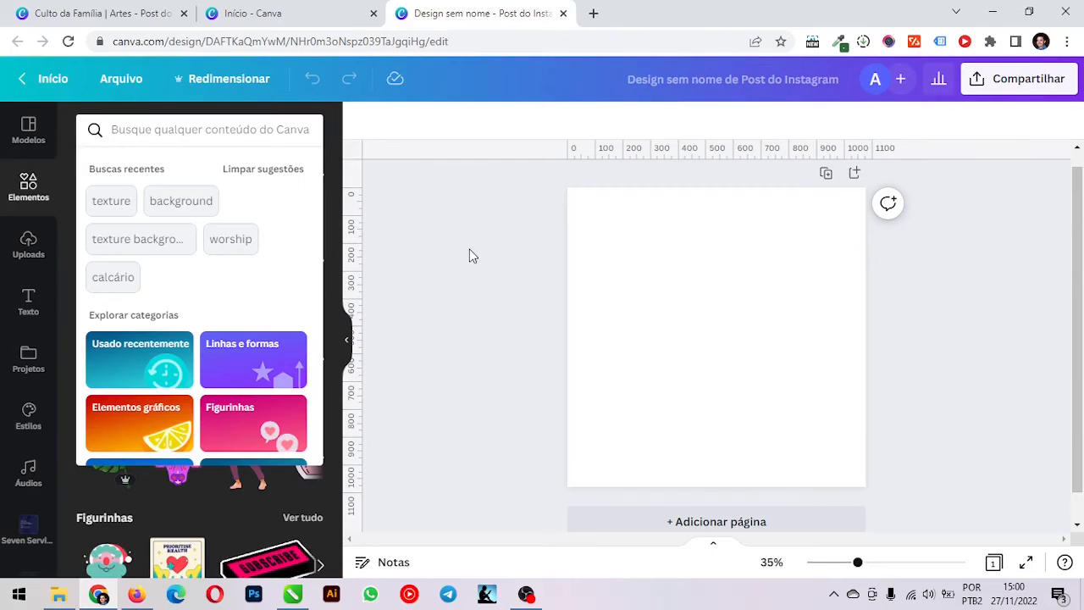
text(worshi)
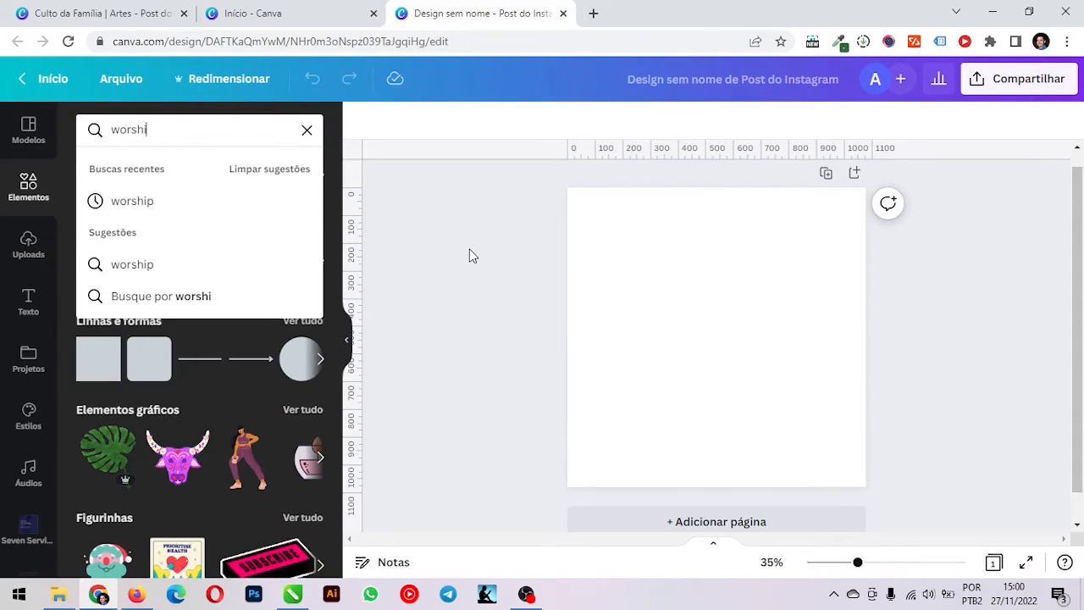
text(p)
key(Return)
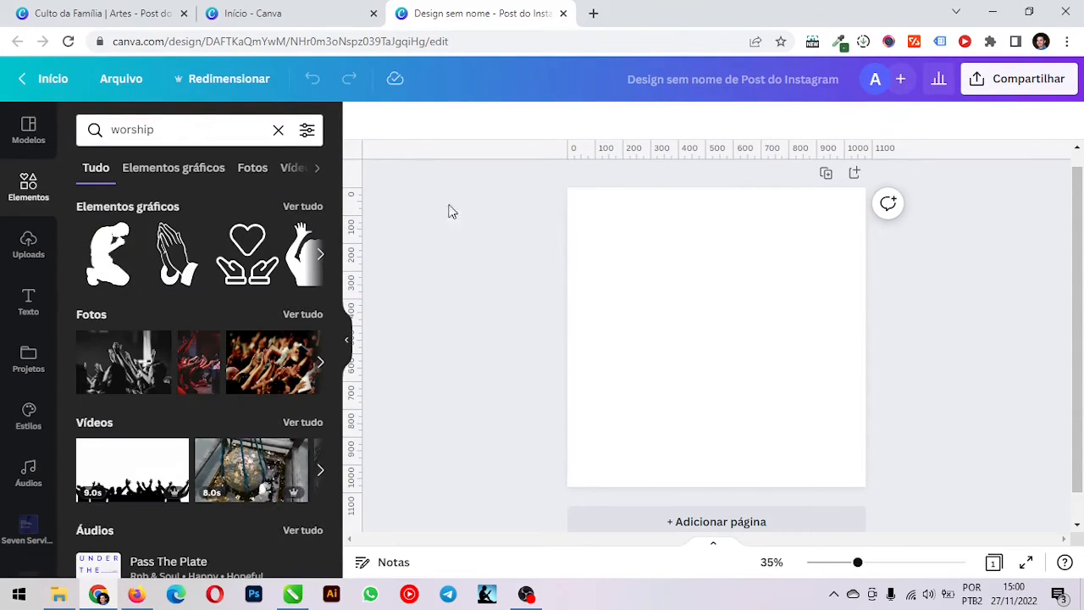
click(252, 170)
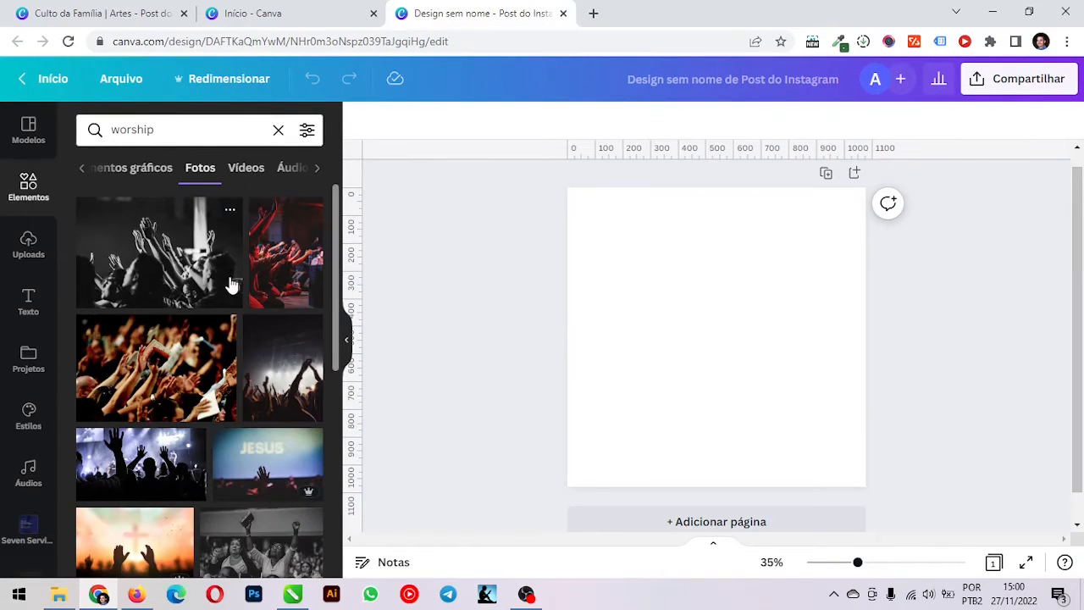
scroll(233, 279, down, 3)
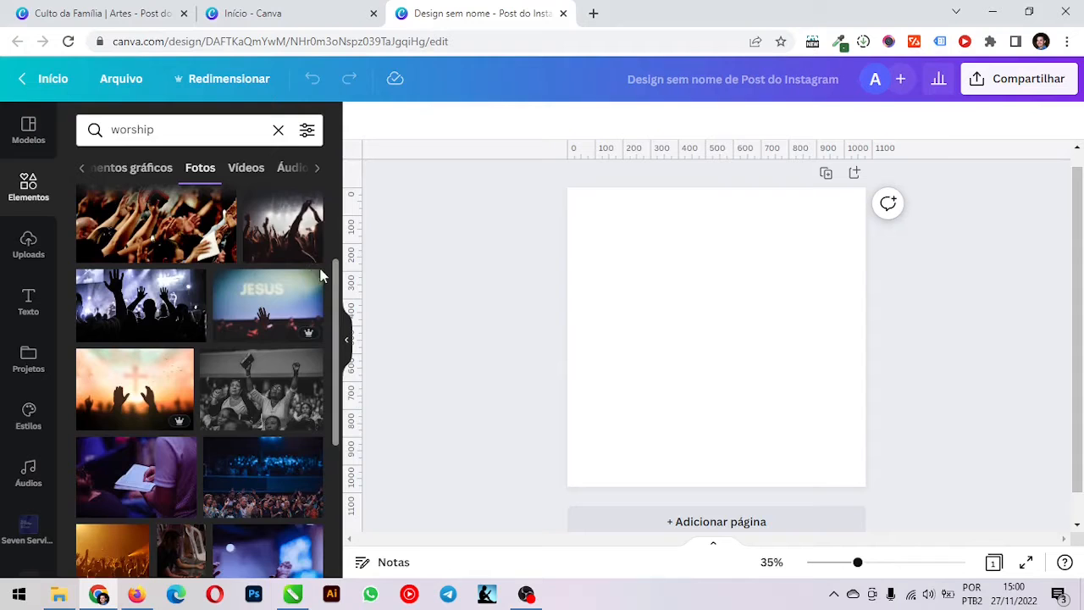
scroll(328, 291, down, 2)
scroll(328, 290, down, 2)
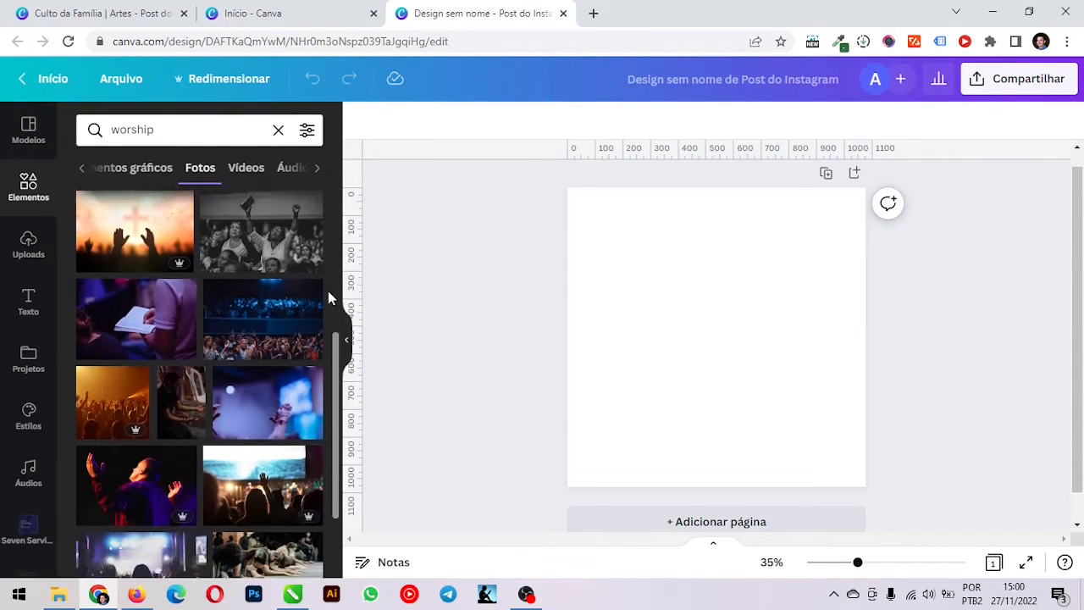
click(118, 326)
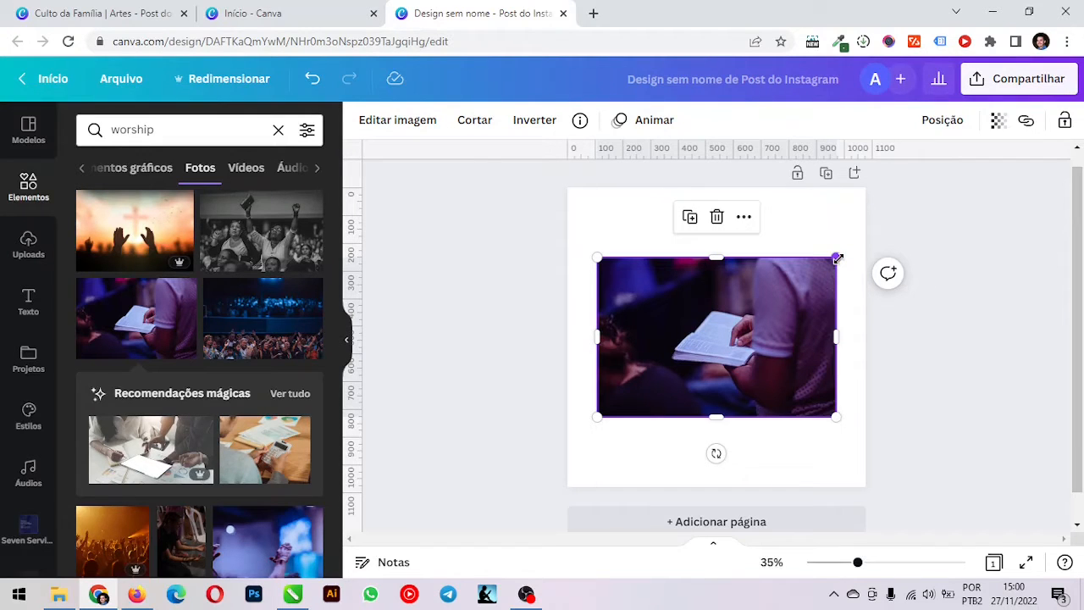
Enlarge and position the open-book photo until it covers the whole page
drag(838, 257, 957, 177)
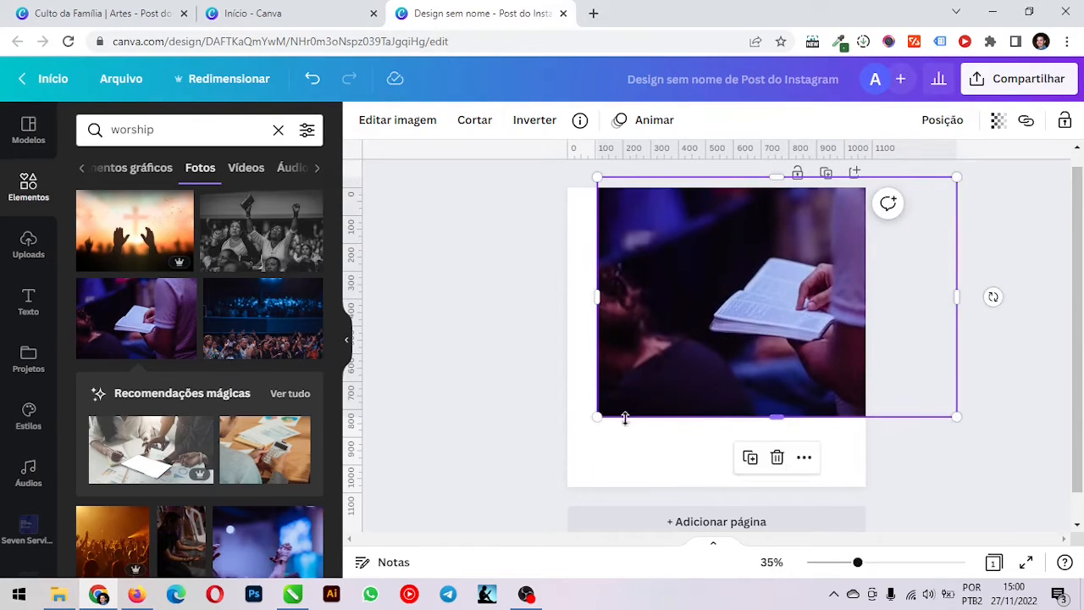
drag(598, 415, 479, 512)
mouse_move(535, 343)
mouse_down()
mouse_move(547, 344)
mouse_move(516, 340)
mouse_up()
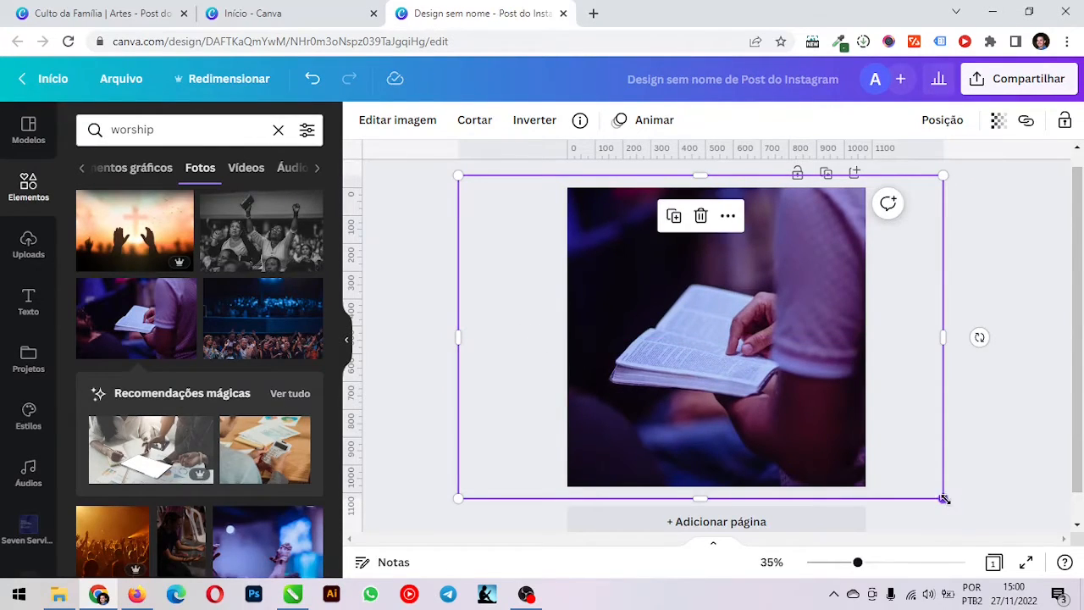
drag(943, 498, 936, 494)
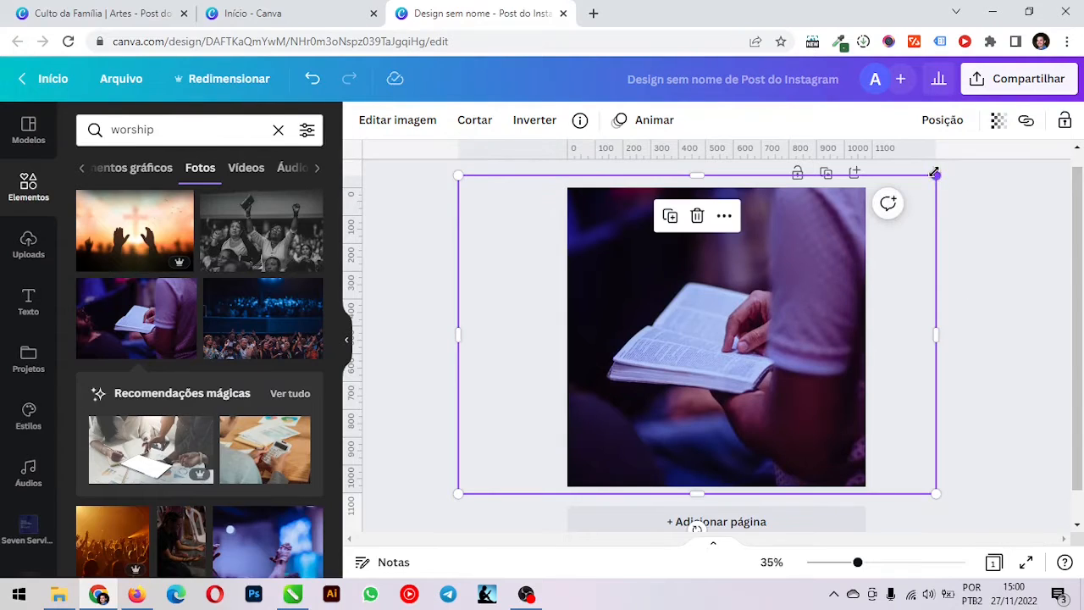
drag(936, 176, 926, 182)
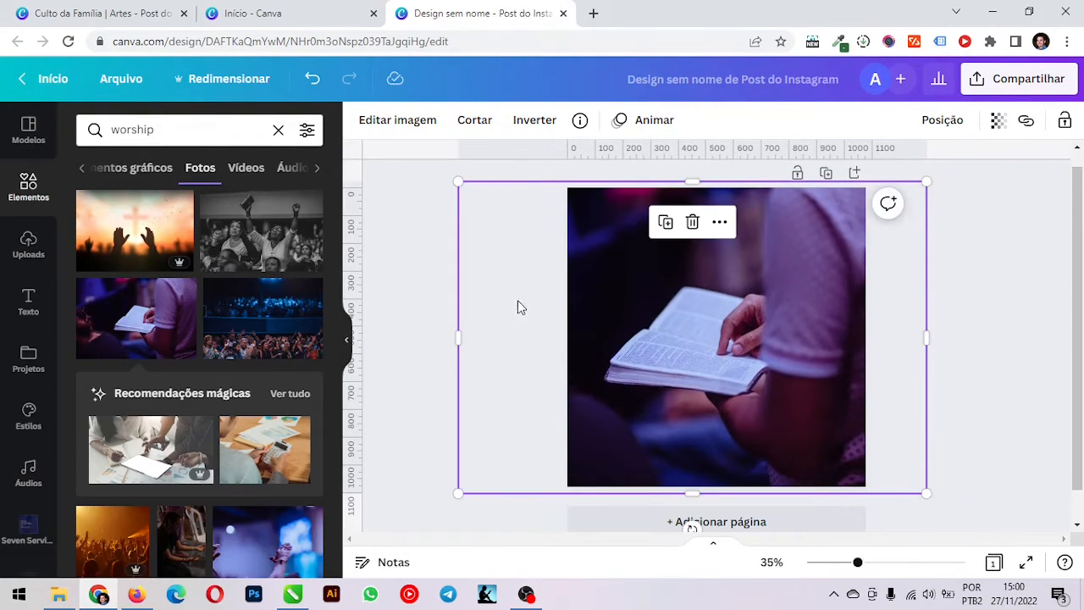
click(426, 308)
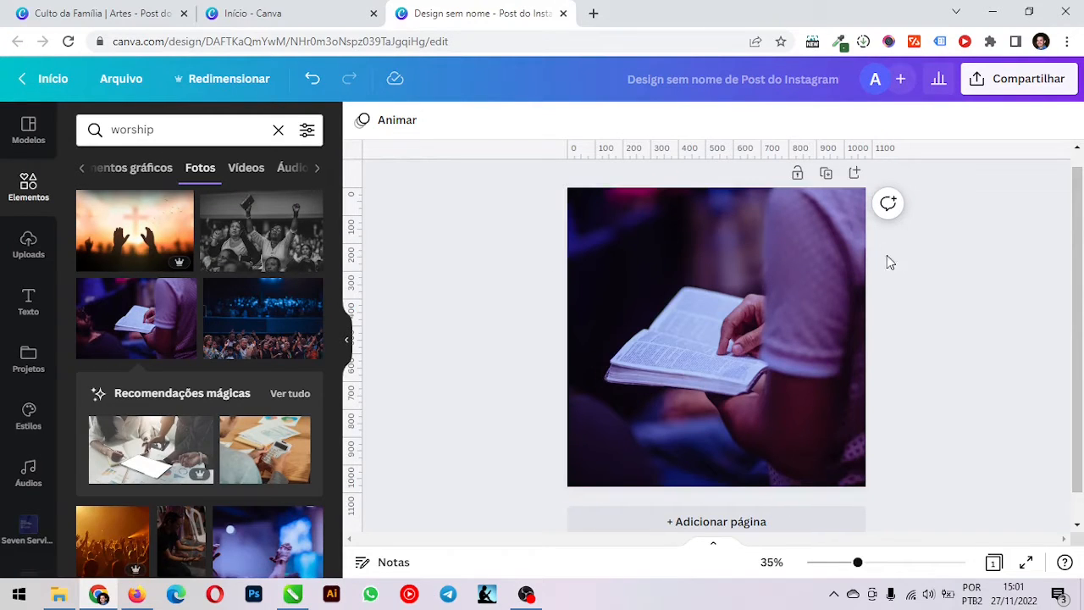
Adjust the scale and position of the background photo inside its crop, keeping the open book near the middle of the page
double_click(768, 239)
drag(774, 230, 804, 252)
click(480, 514)
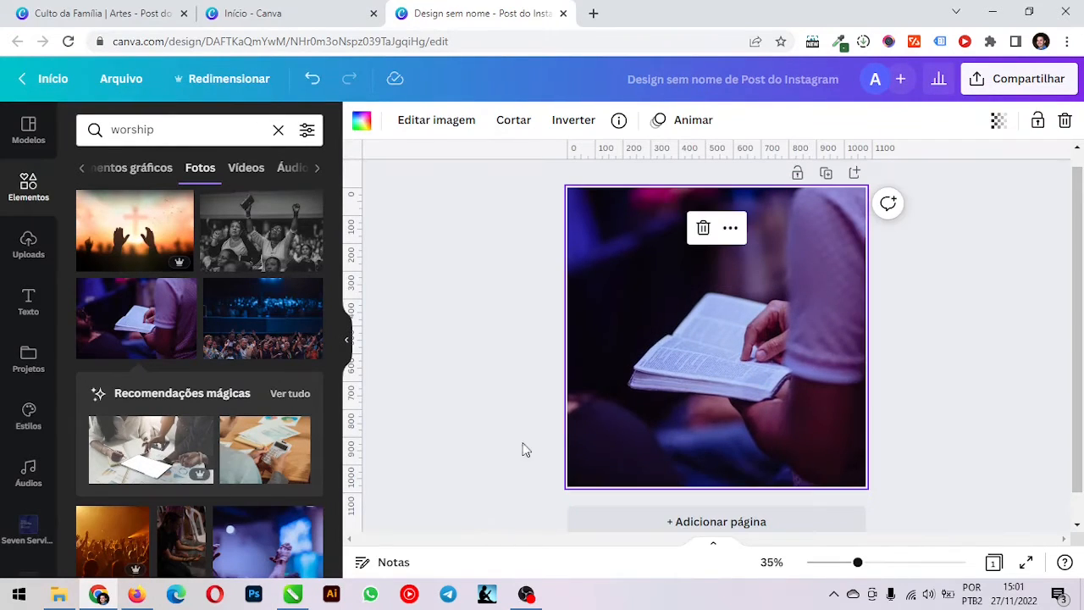
double_click(616, 404)
mouse_move(476, 498)
mouse_down()
mouse_move(460, 511)
mouse_move(483, 494)
mouse_up()
drag(684, 322, 661, 330)
drag(465, 497, 500, 493)
drag(670, 306, 657, 305)
click(964, 281)
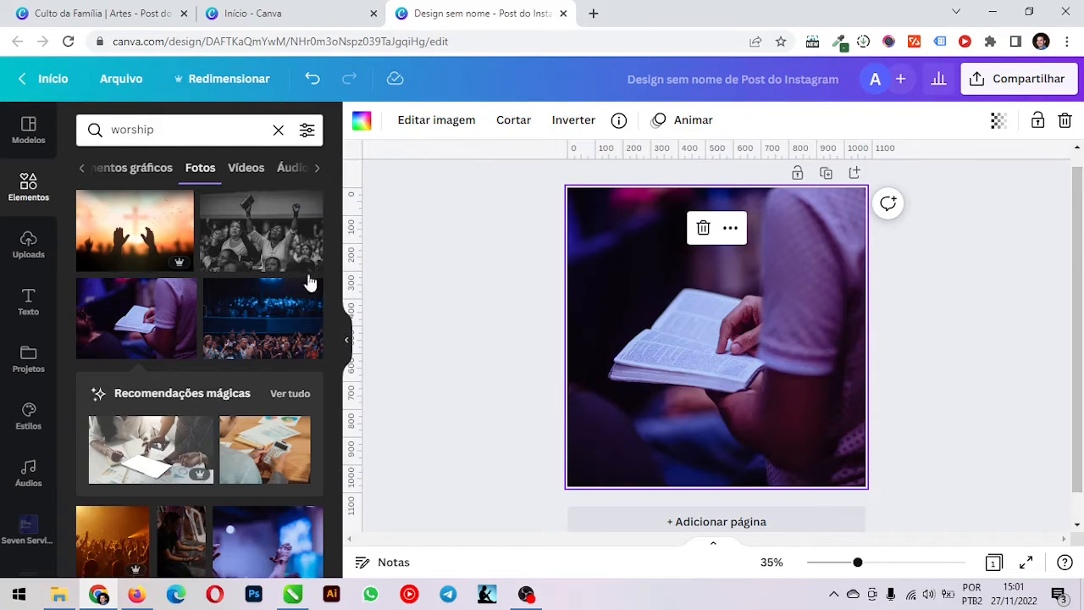
Try the black-and-white photo of worshippers with raised arms as the background, enlarged to cover the whole page
click(250, 233)
drag(837, 253, 972, 167)
drag(594, 419, 474, 496)
click(419, 389)
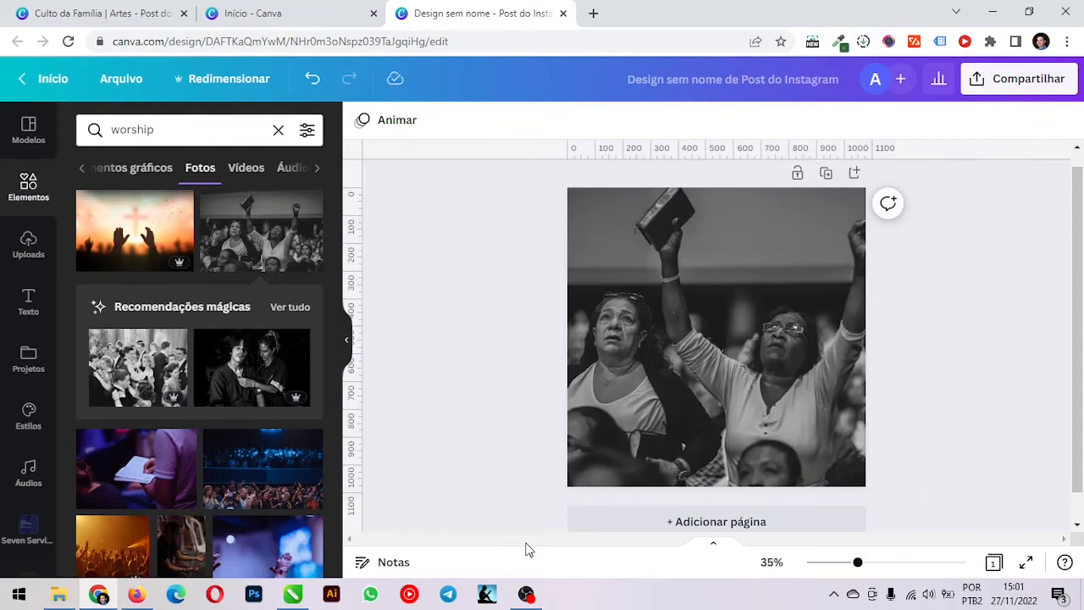
click(684, 360)
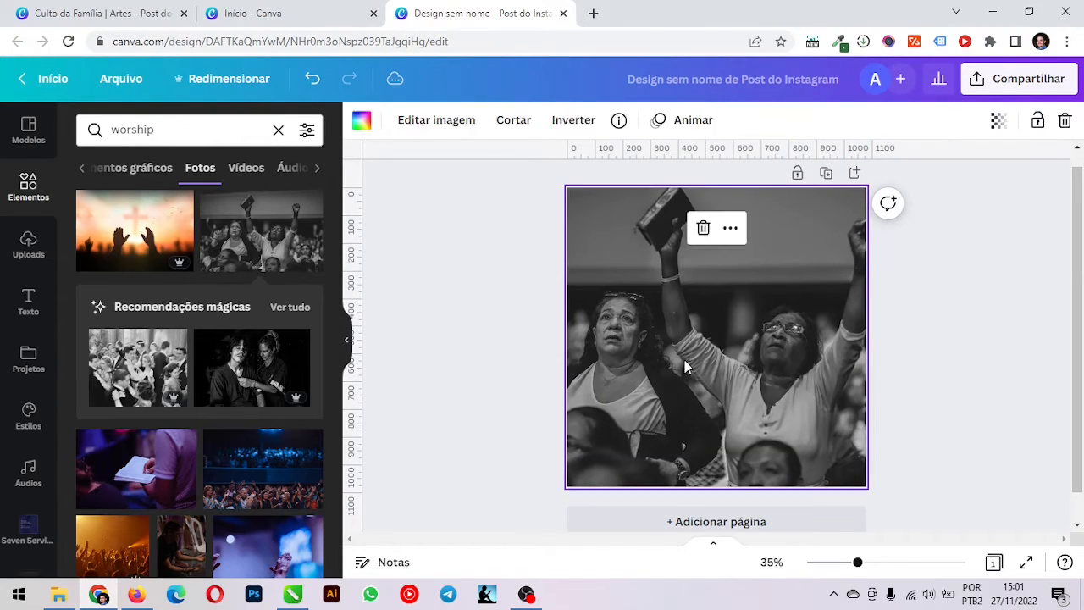
double_click(685, 360)
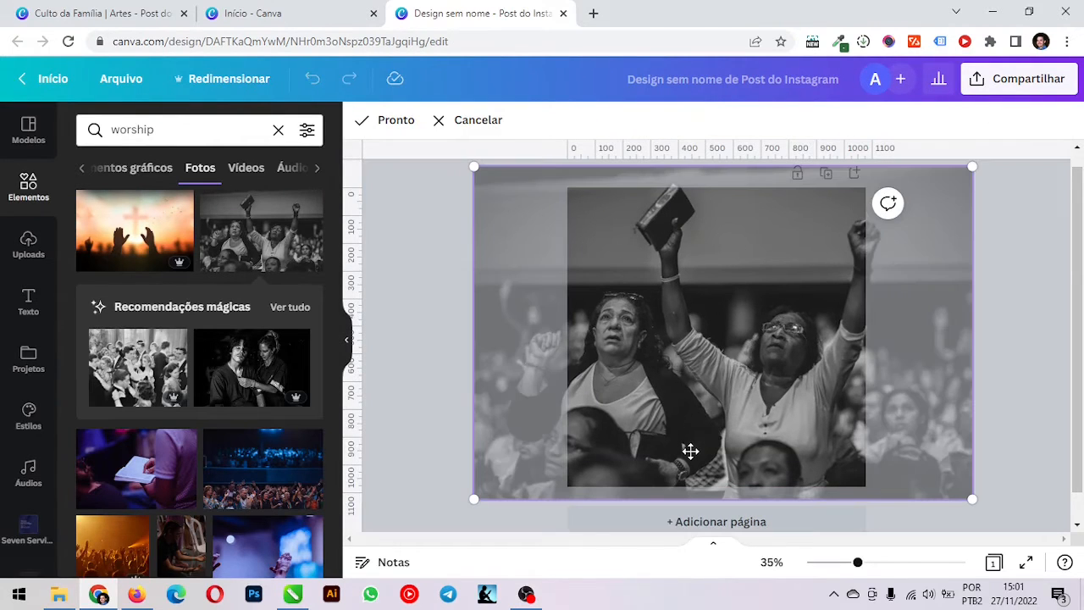
click(450, 271)
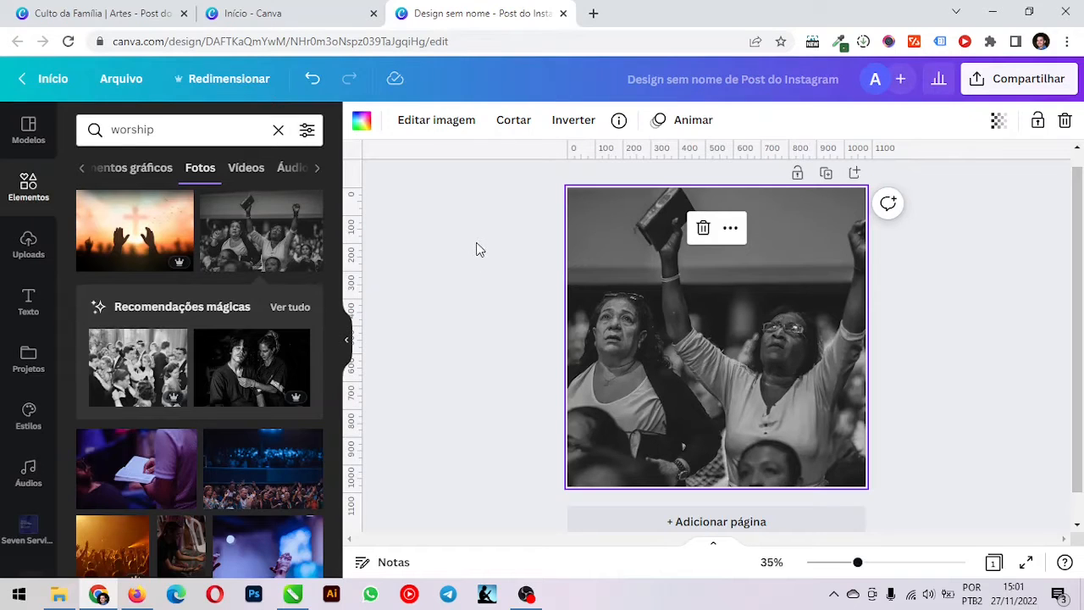
Undo the resizing and insertion of the black-and-white worshippers photo
click(312, 83)
click(318, 88)
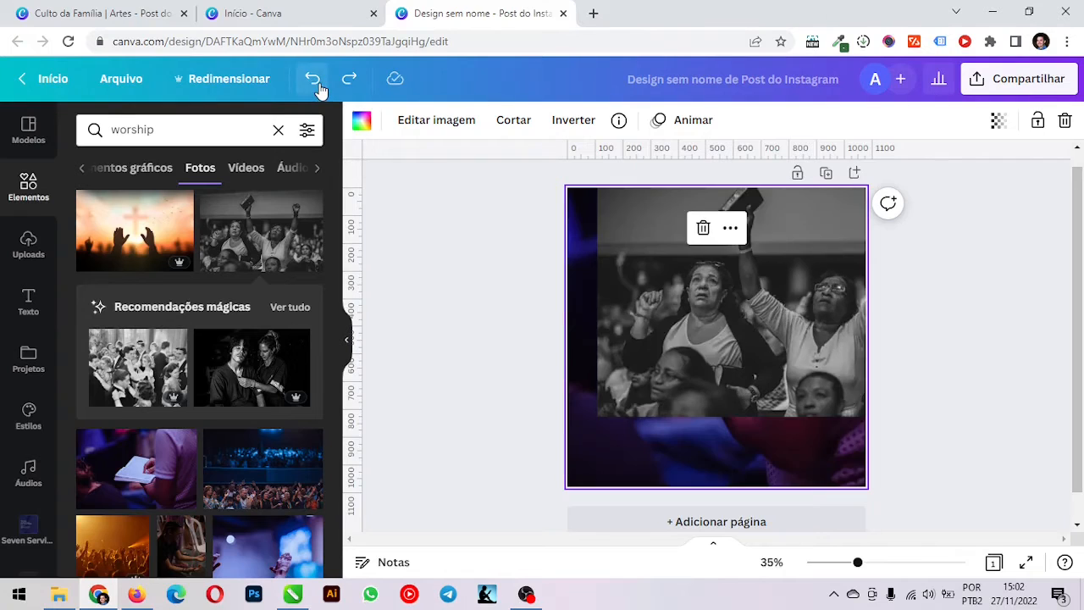
click(318, 88)
click(318, 88)
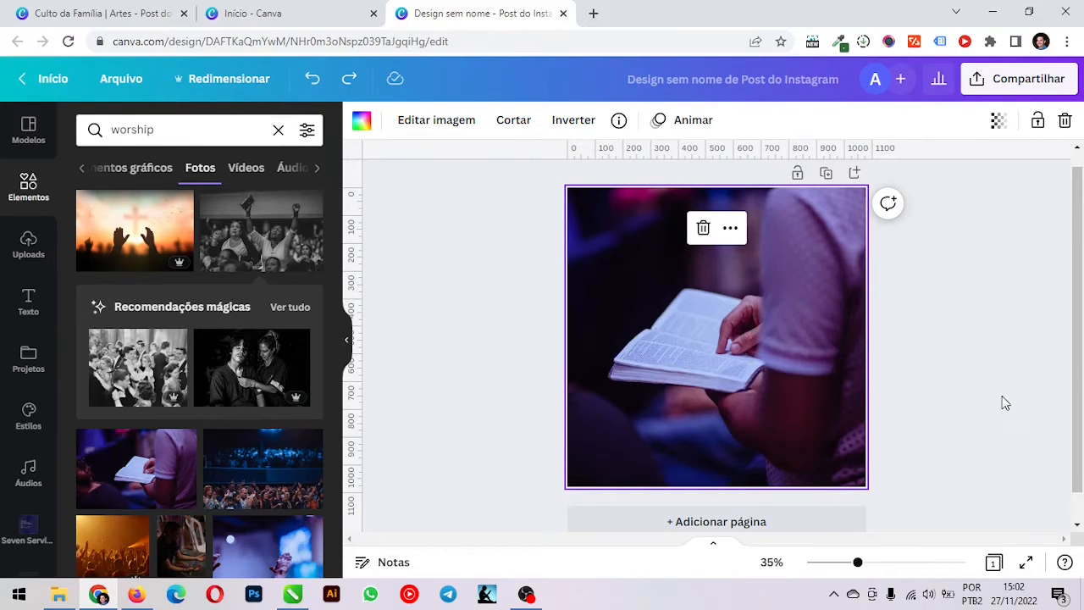
click(1002, 351)
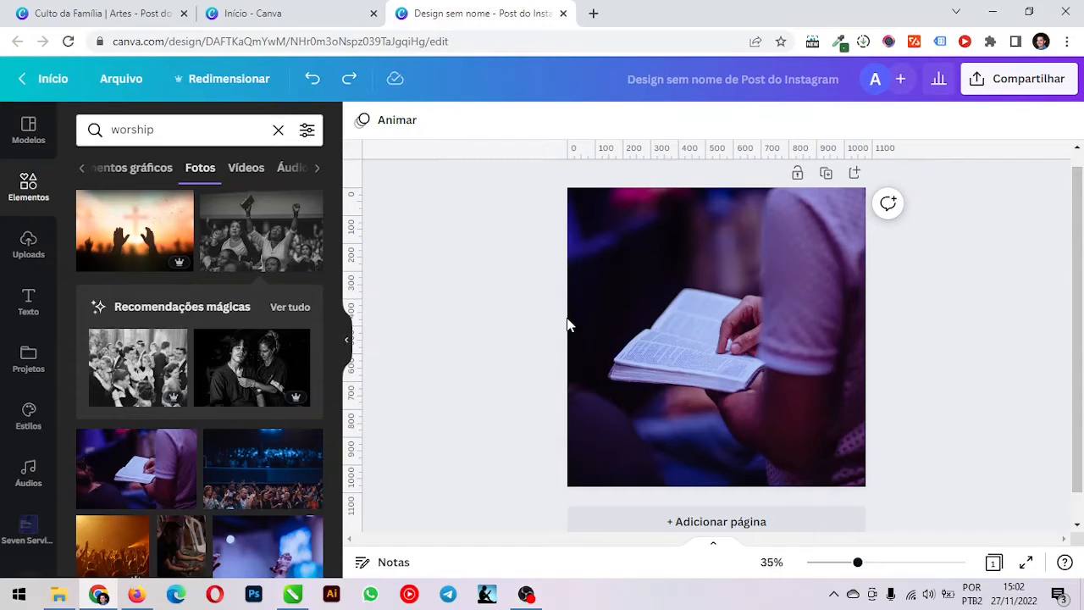
Search the photo library for "texture"
click(181, 126)
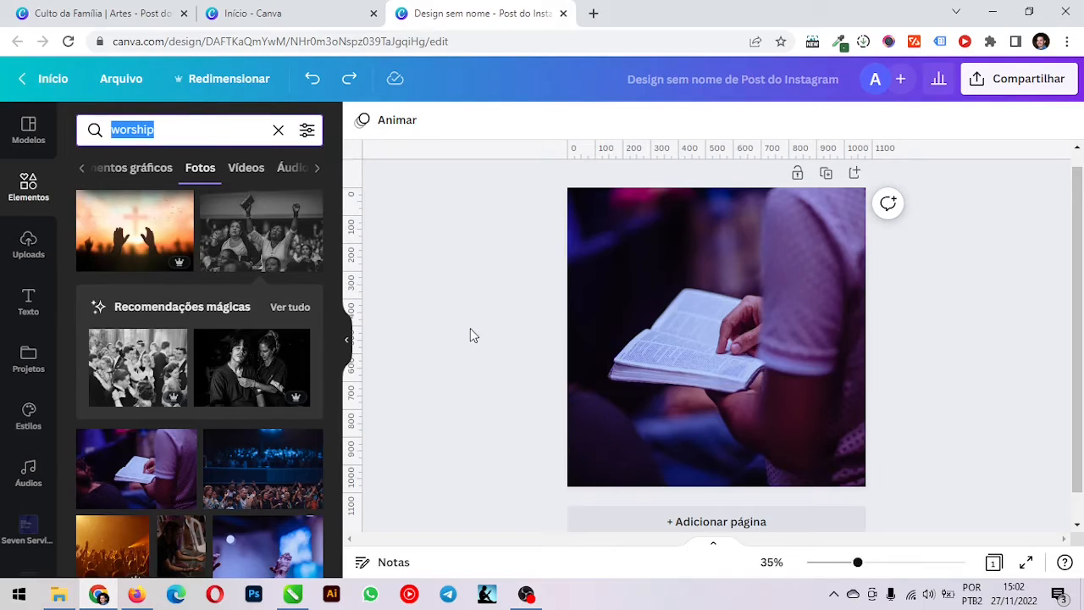
text(texture)
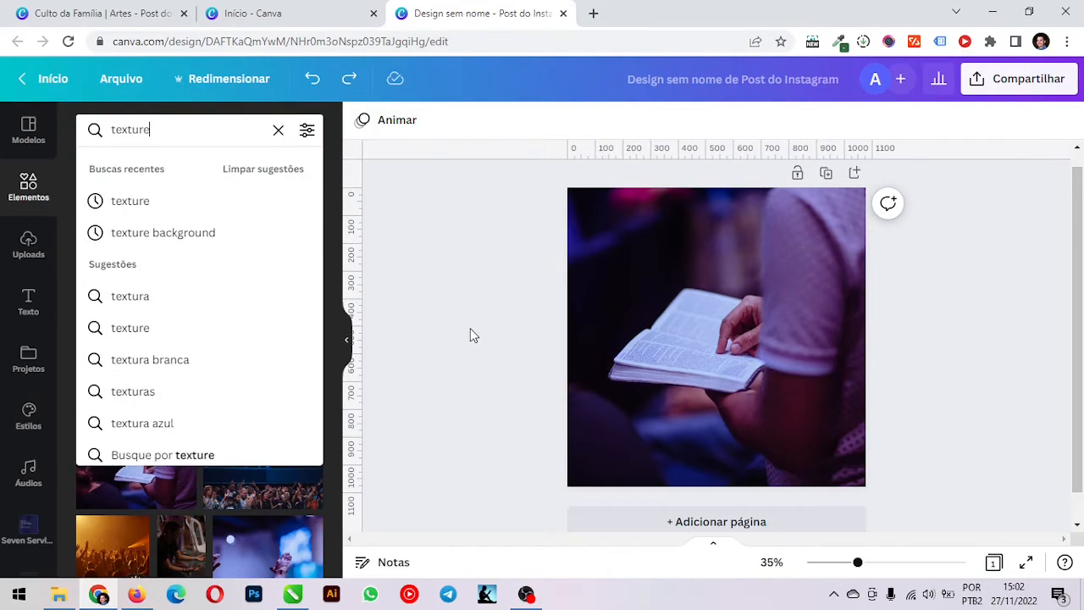
key(Return)
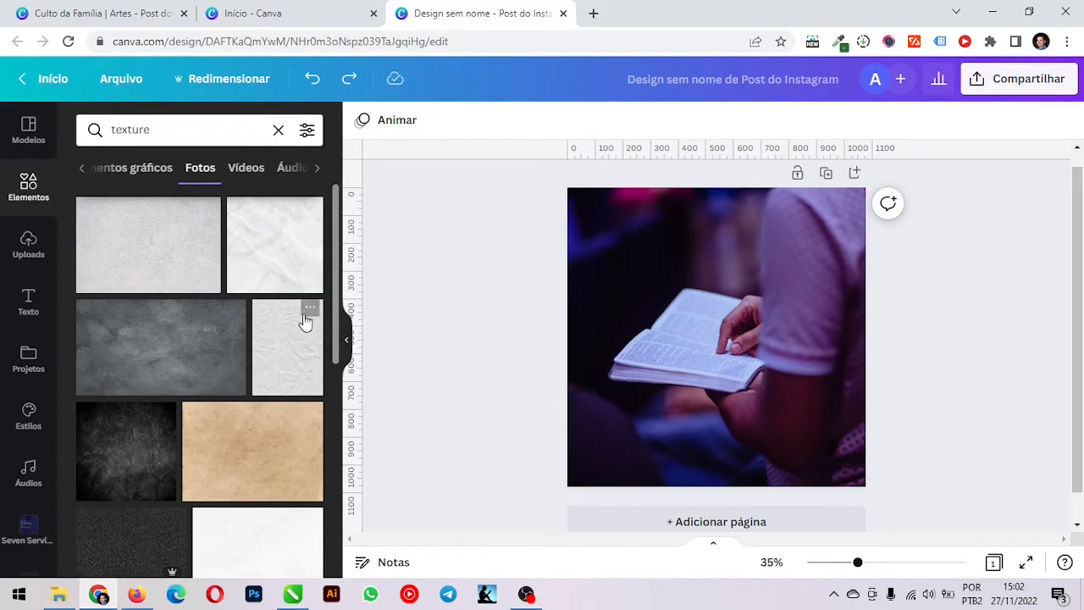
Browse the texture photos, try the black one with vertical white creases on the page, and delete it
scroll(278, 311, down, 2)
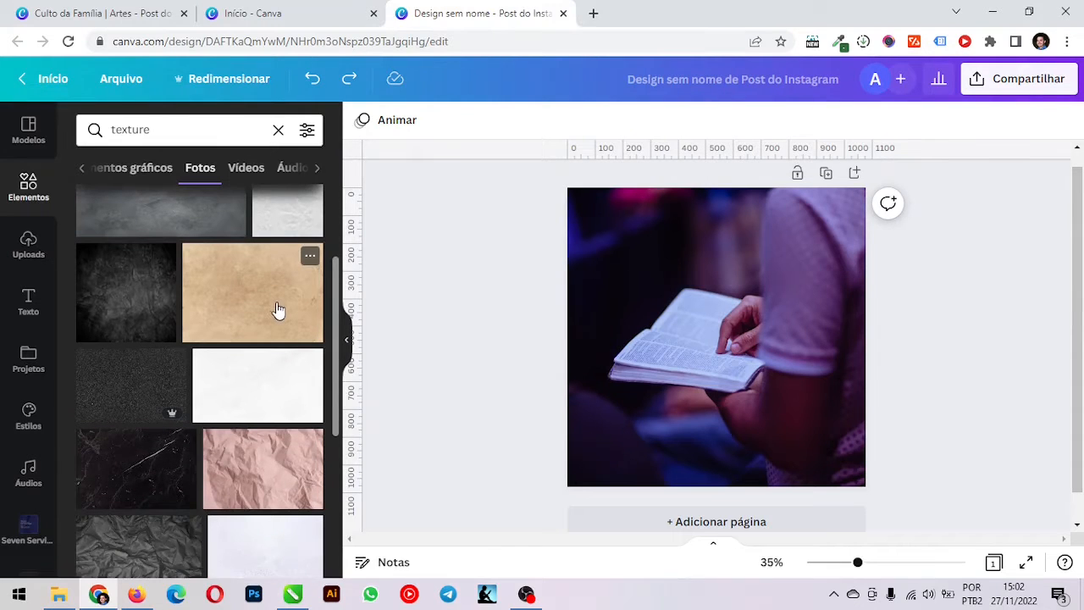
scroll(280, 310, down, 1)
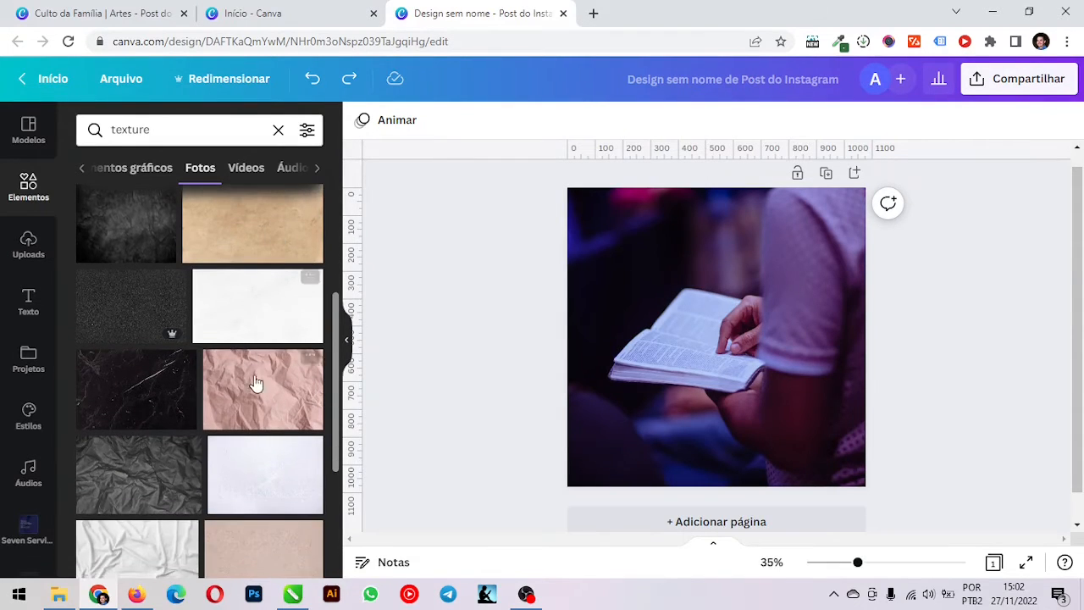
scroll(258, 386, down, 1)
scroll(259, 387, down, 4)
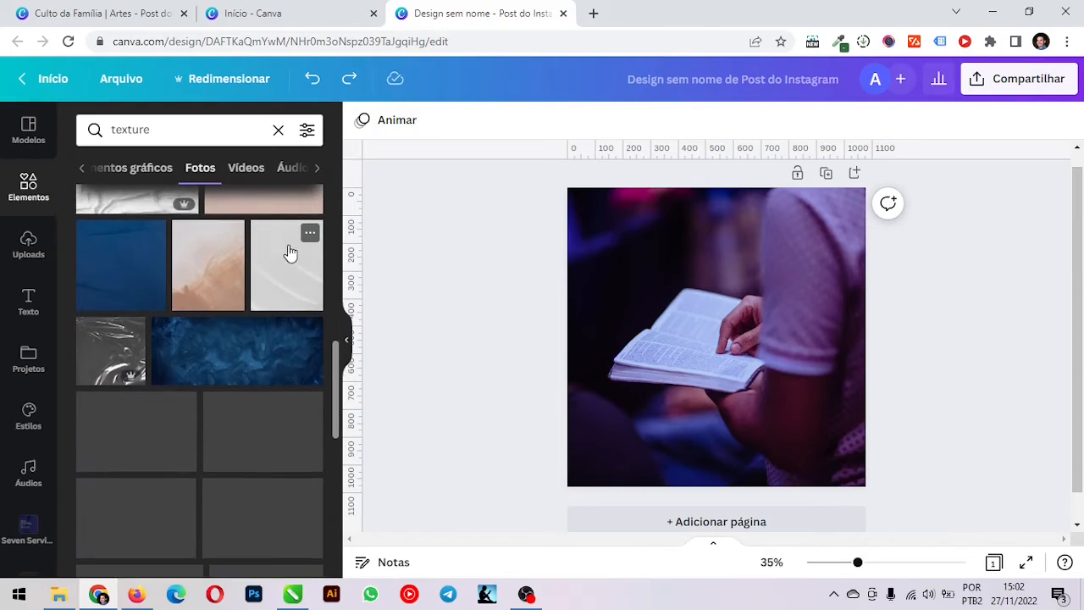
scroll(283, 254, down, 5)
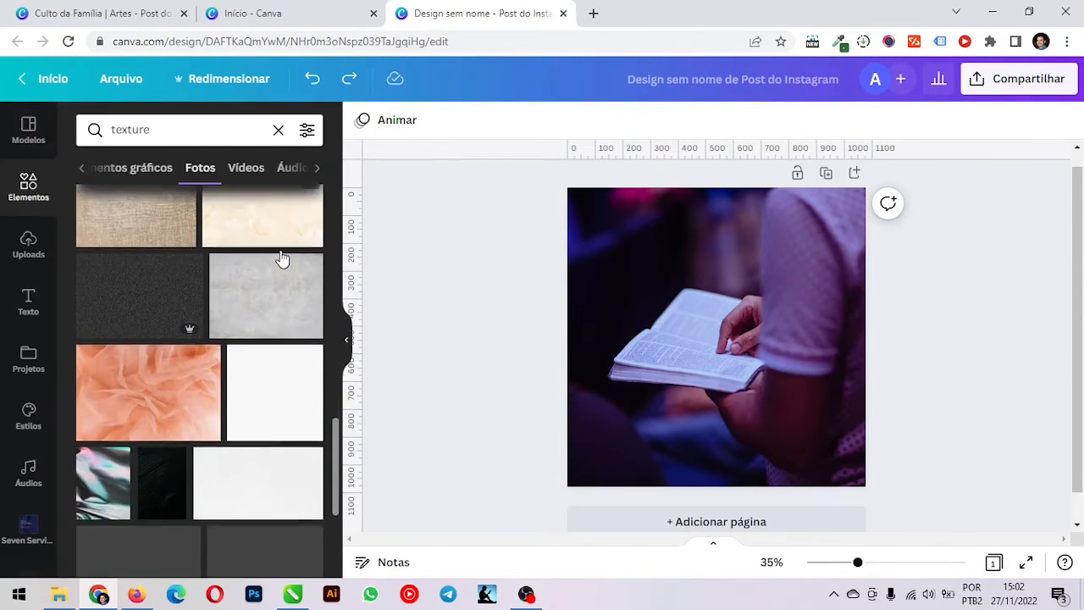
scroll(280, 269, up, 3)
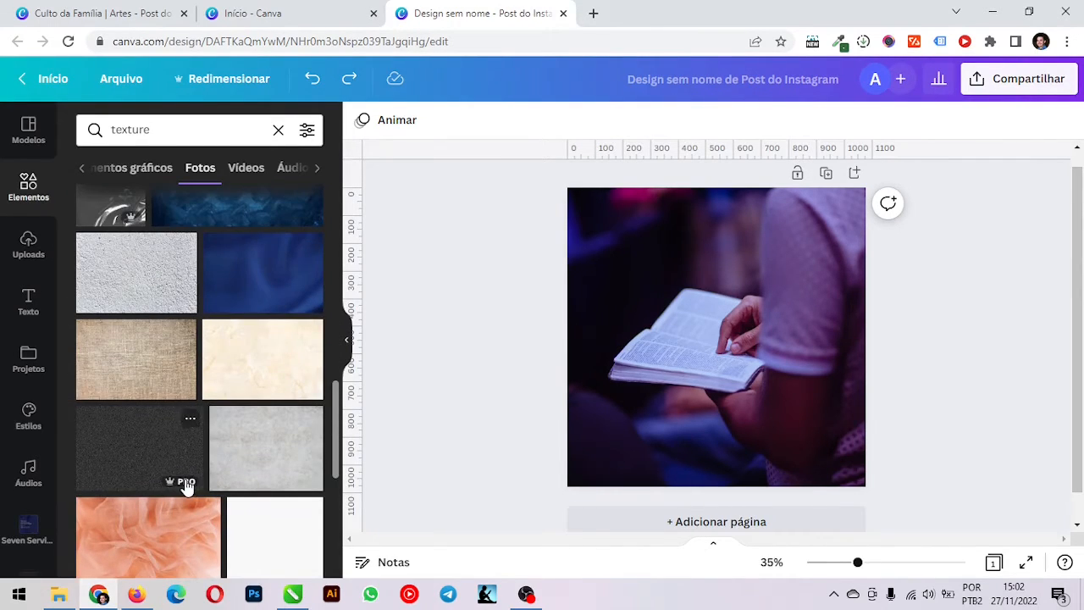
scroll(265, 398, down, 7)
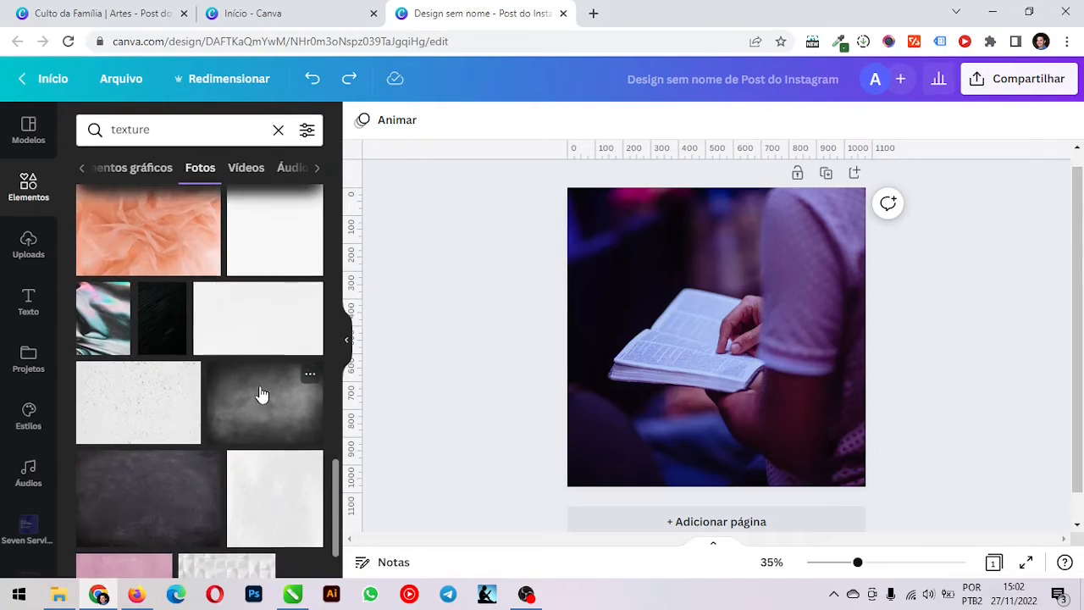
scroll(271, 364, down, 1)
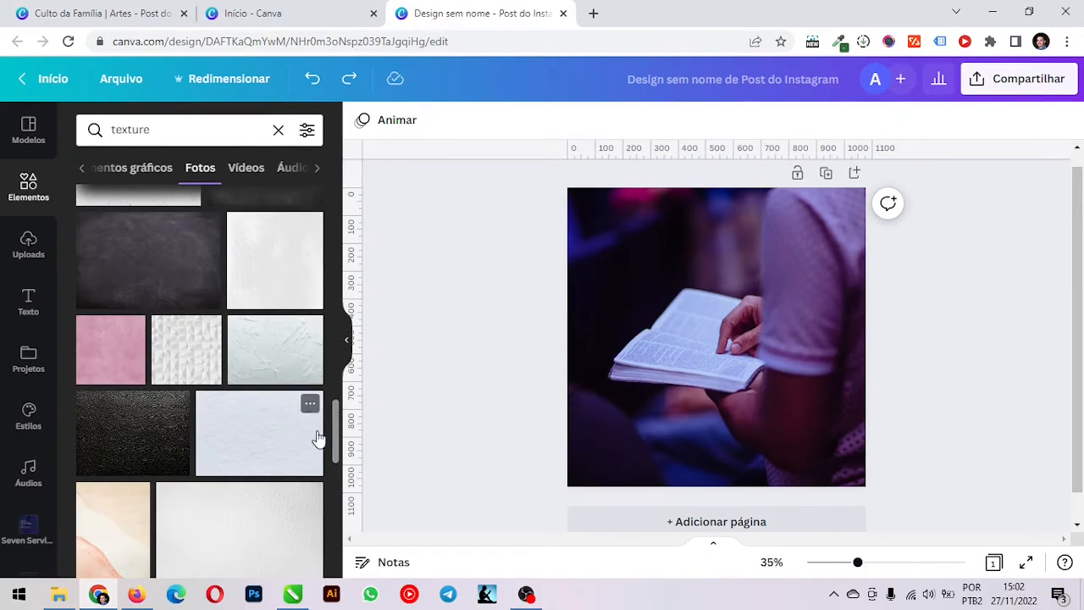
scroll(243, 366, down, 4)
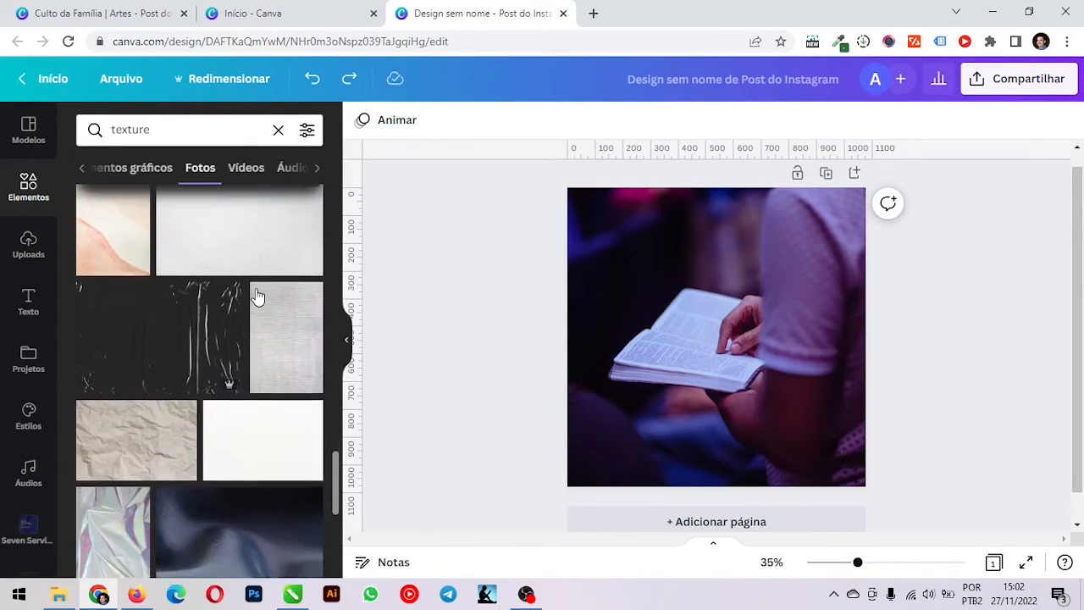
scroll(268, 270, up, 5)
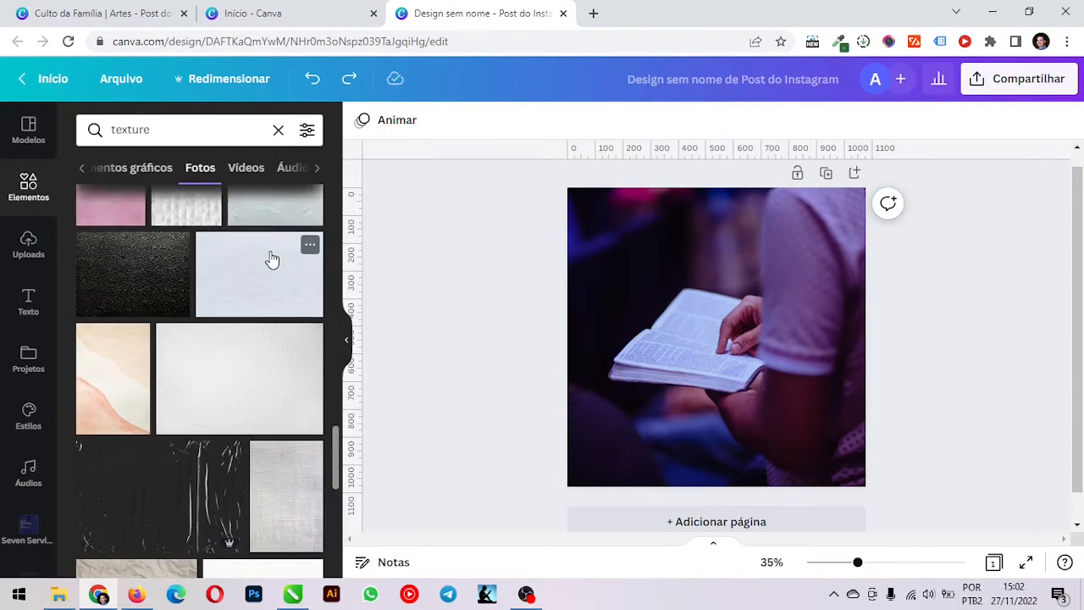
scroll(271, 266, down, 5)
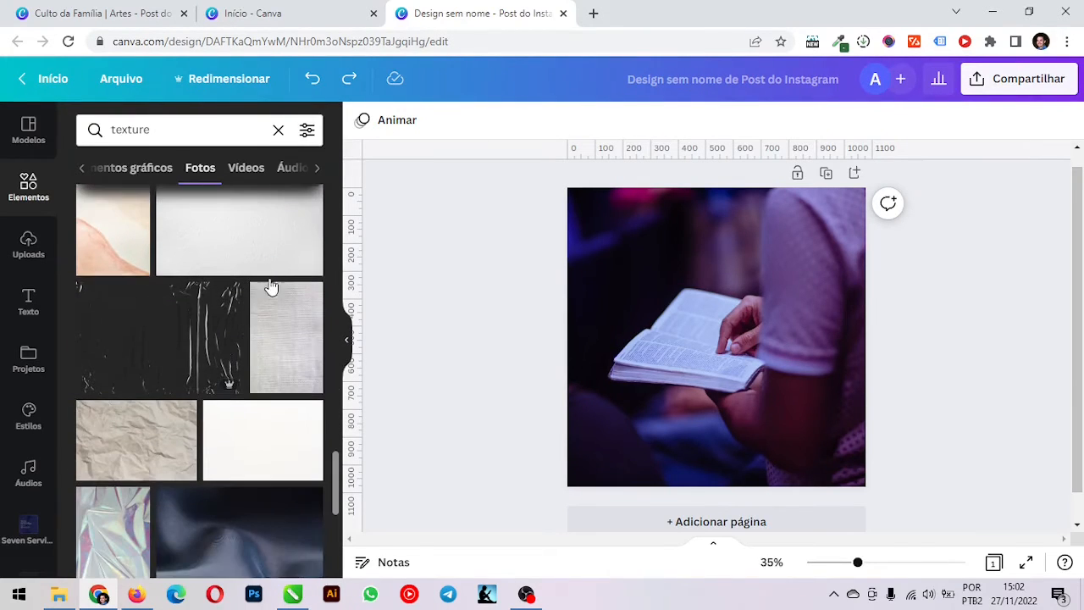
click(169, 347)
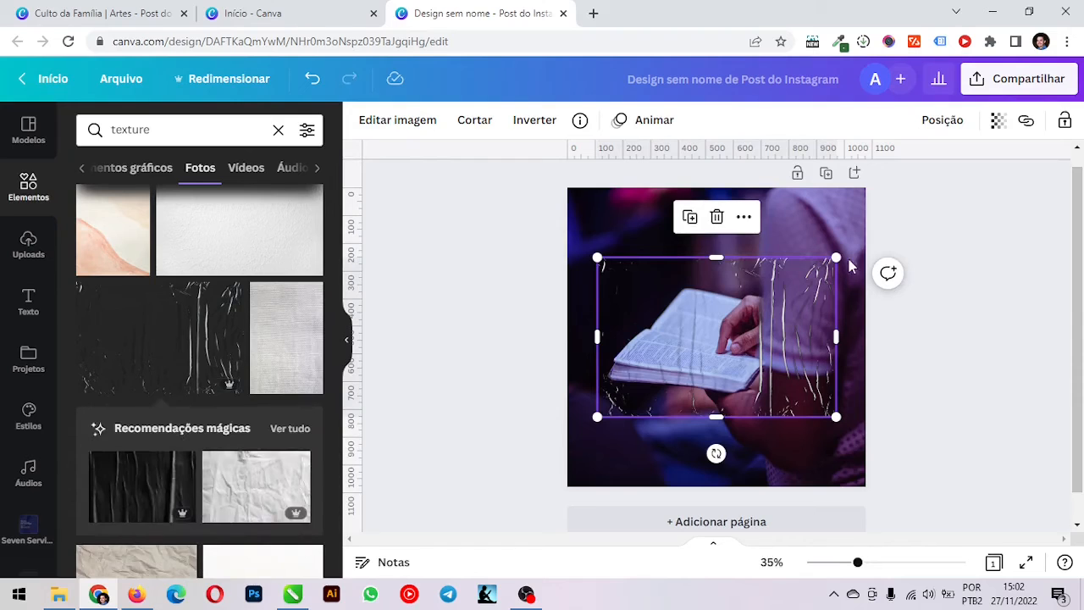
key(Delete)
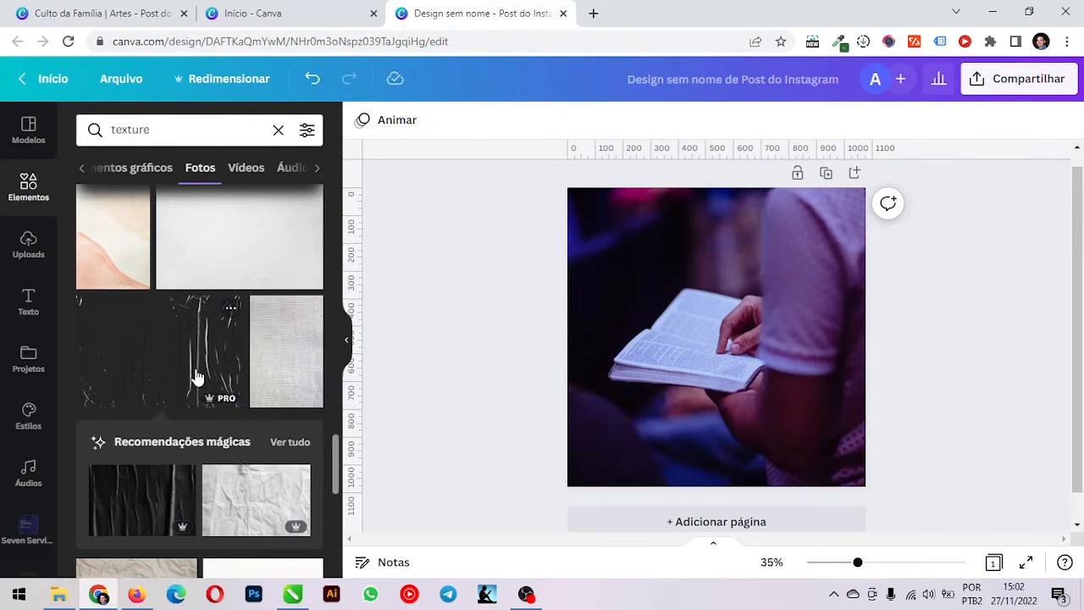
Add the dark plastic-wrap texture with glossy white creases over the open-book photo
scroll(199, 375, down, 6)
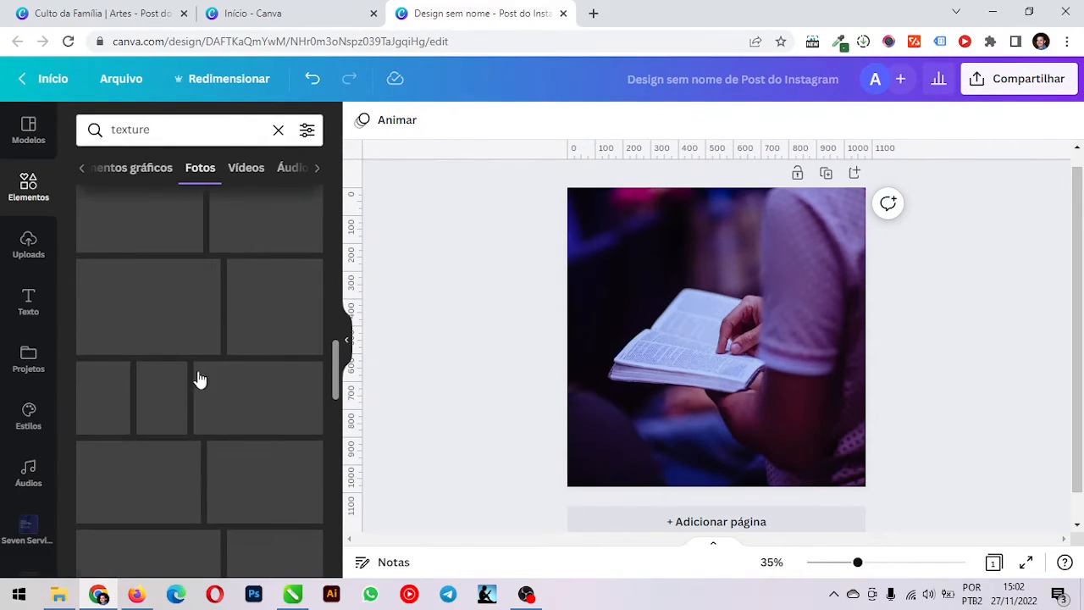
scroll(198, 371, up, 5)
scroll(200, 373, up, 2)
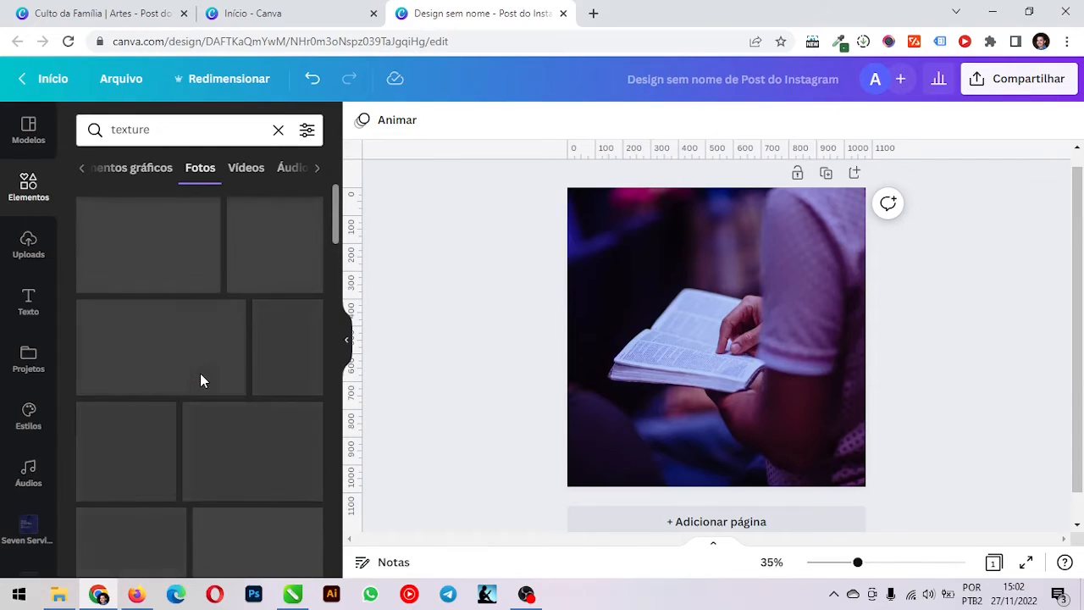
scroll(245, 378, down, 3)
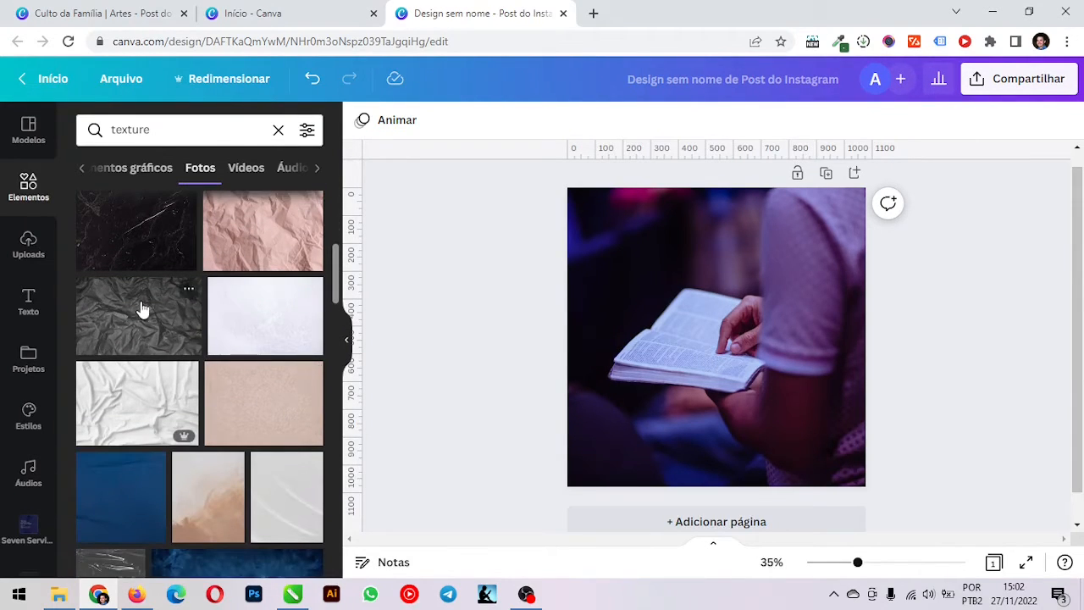
scroll(129, 424, down, 2)
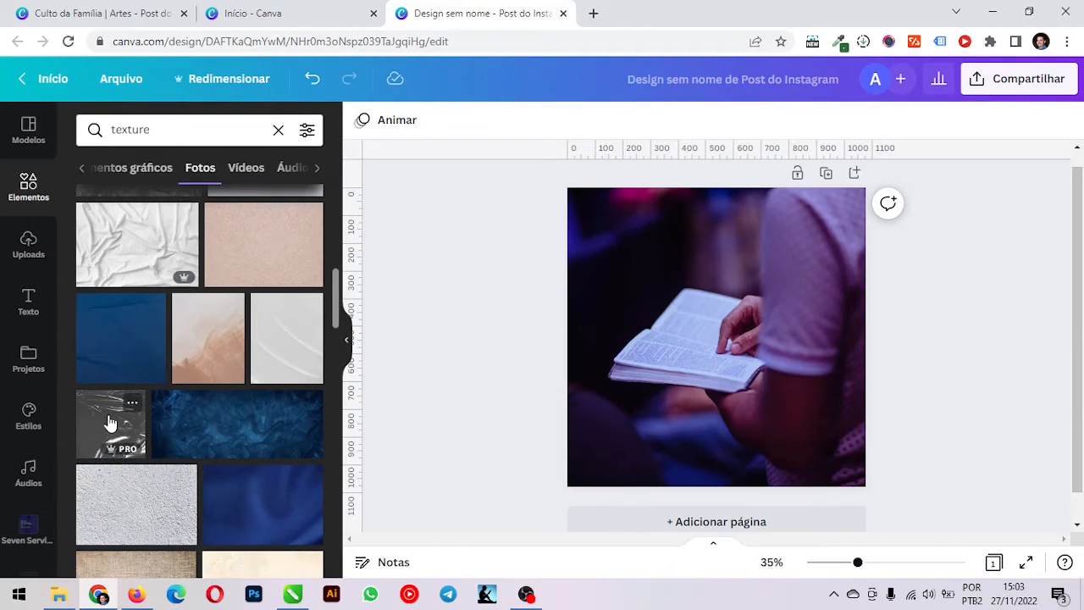
click(109, 424)
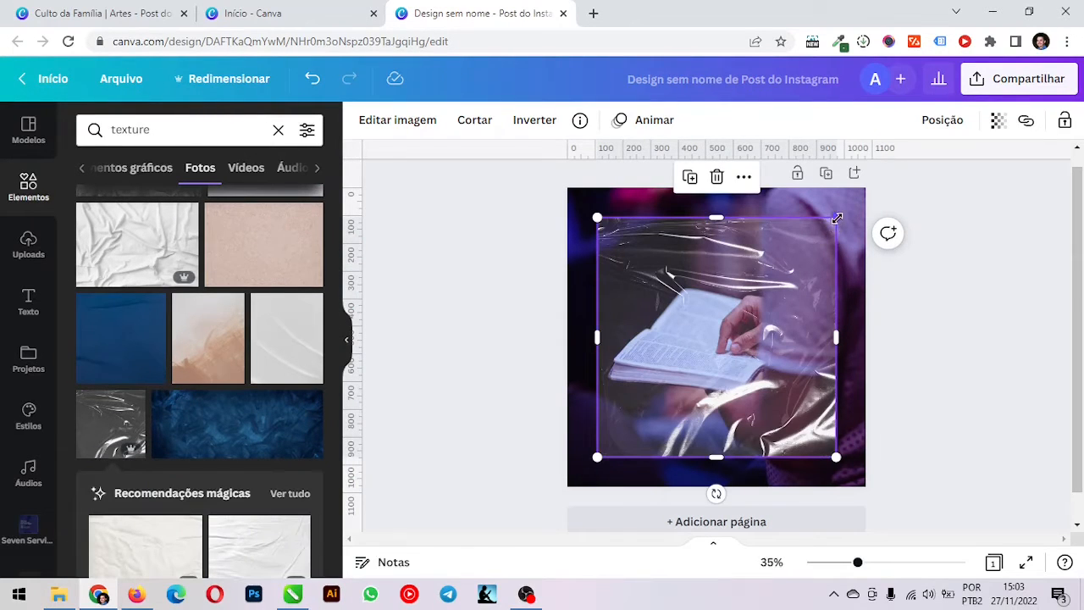
Enlarge and position the plastic-wrap texture until it covers the whole page
drag(732, 311, 748, 324)
drag(845, 229, 919, 194)
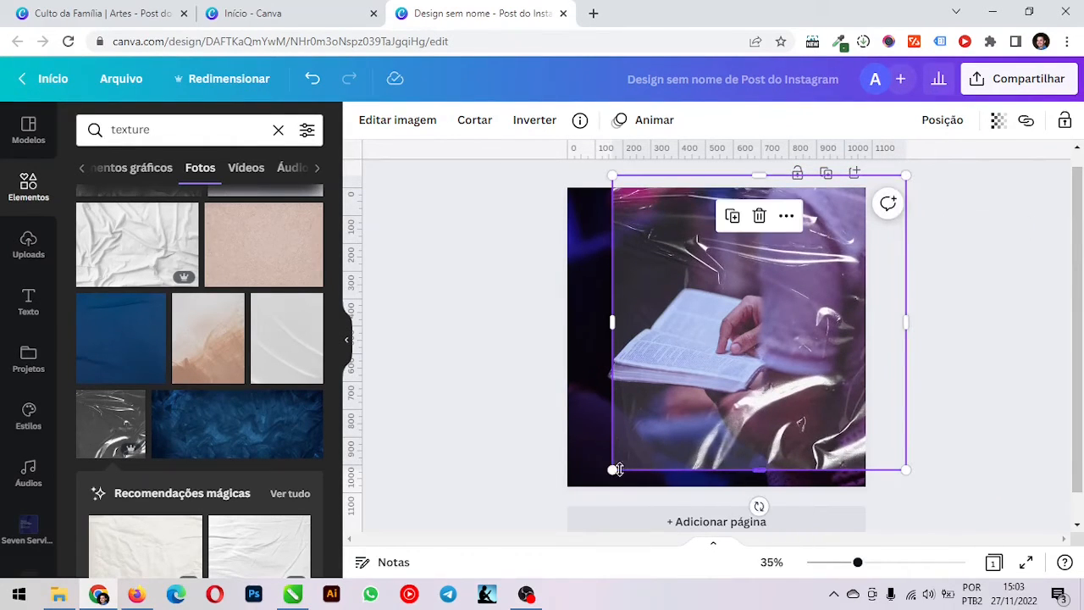
drag(613, 468, 530, 547)
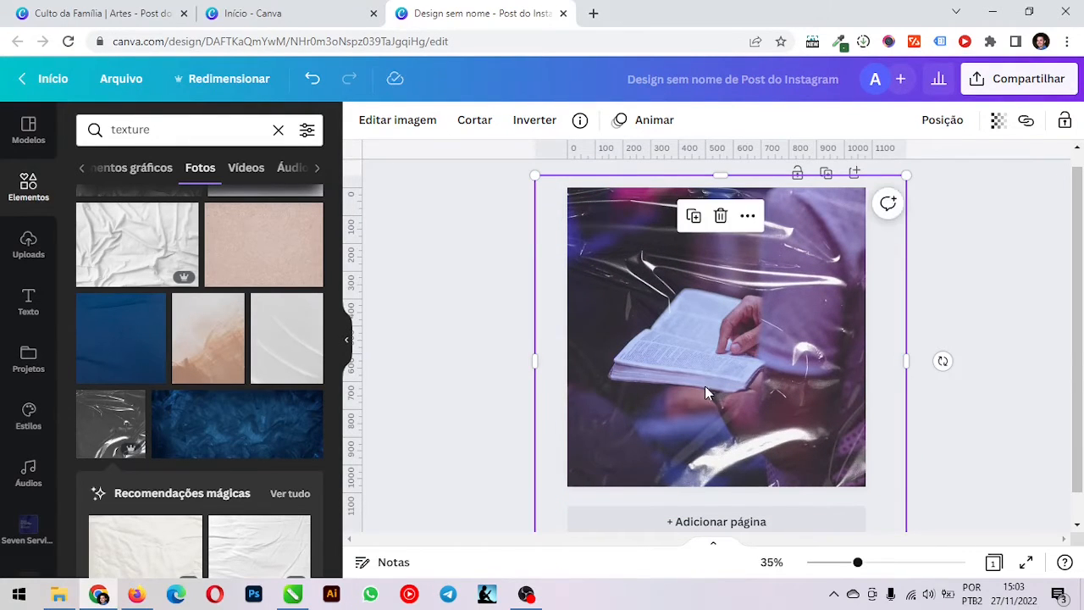
mouse_move(705, 386)
mouse_down()
mouse_move(707, 353)
mouse_move(711, 368)
mouse_up()
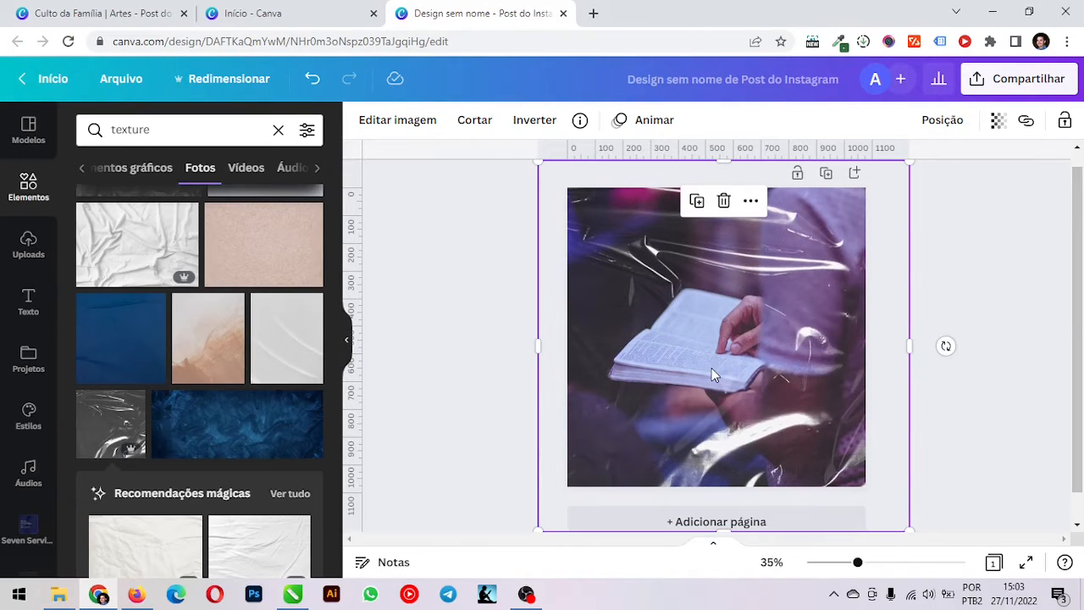
Set the plastic-wrap texture's transparency to 33 and lock its position
click(1000, 122)
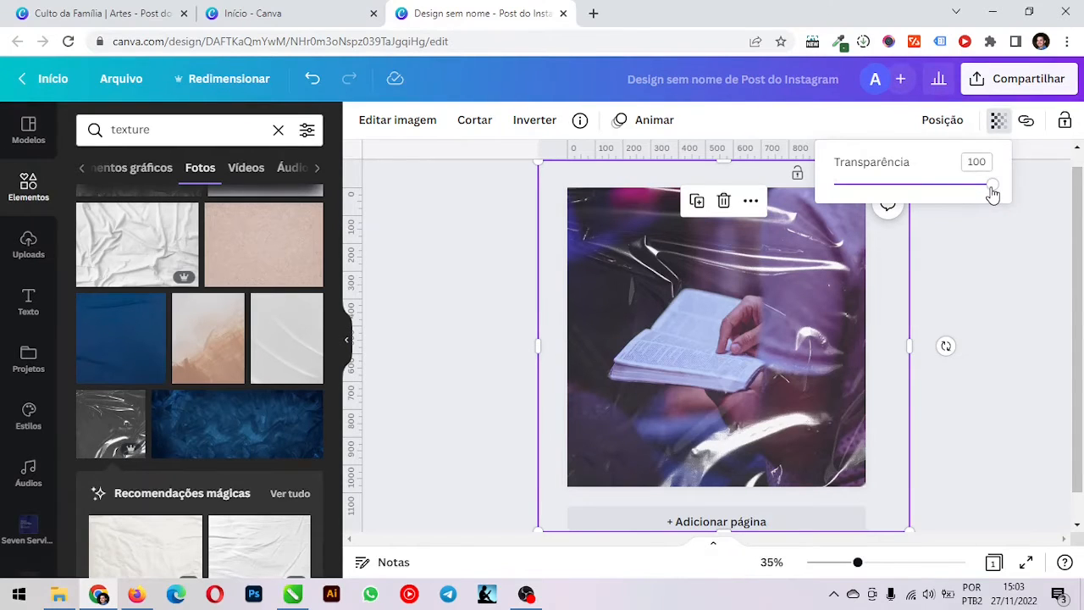
drag(995, 191, 888, 211)
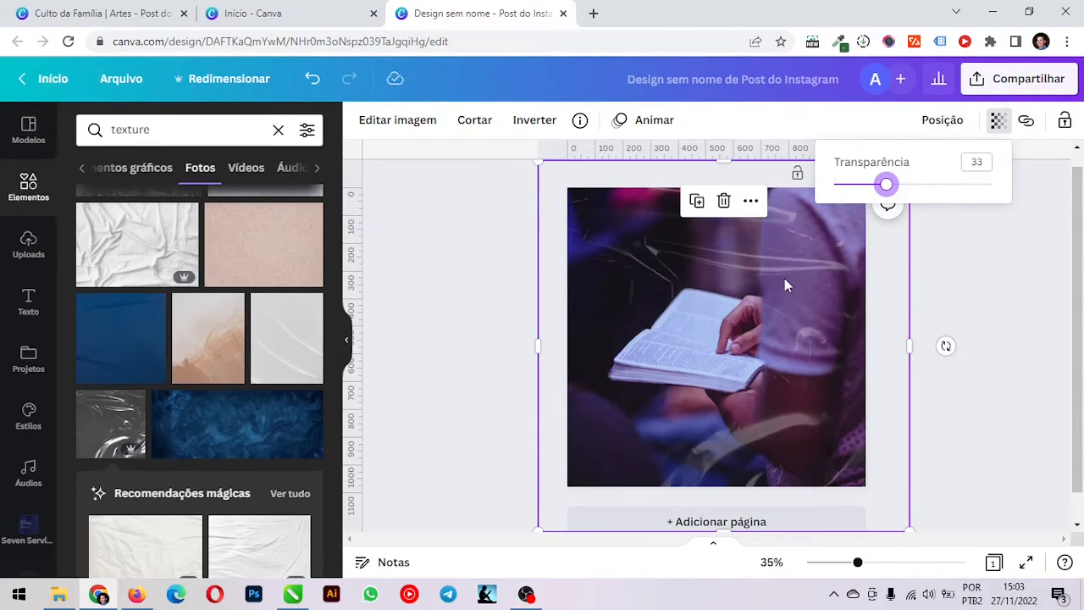
click(1066, 121)
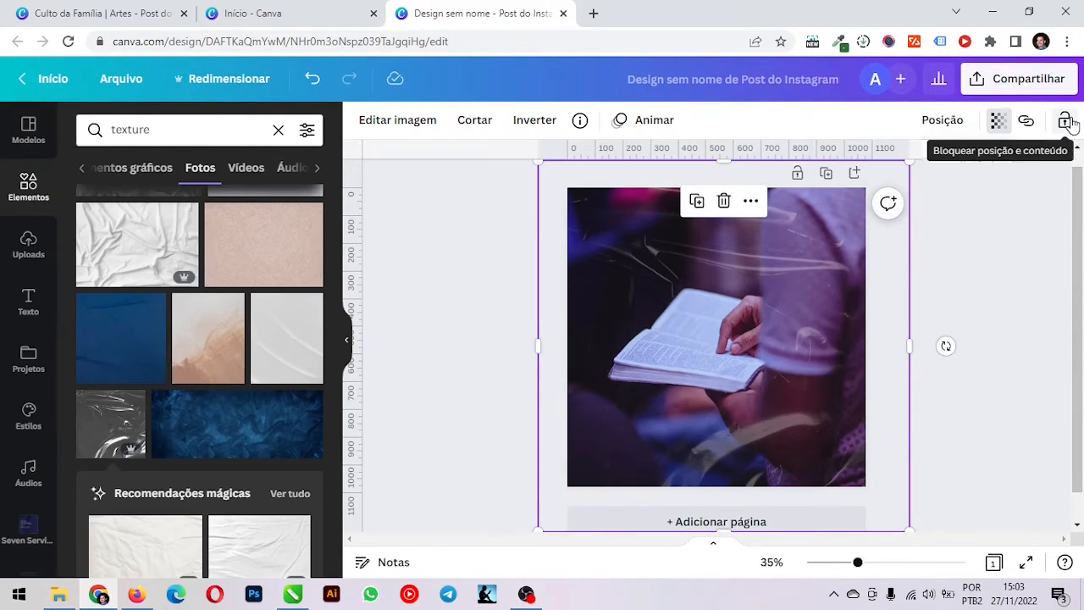
Test the lock by selecting the texture on the page and trying to move it
click(949, 311)
click(793, 312)
click(508, 289)
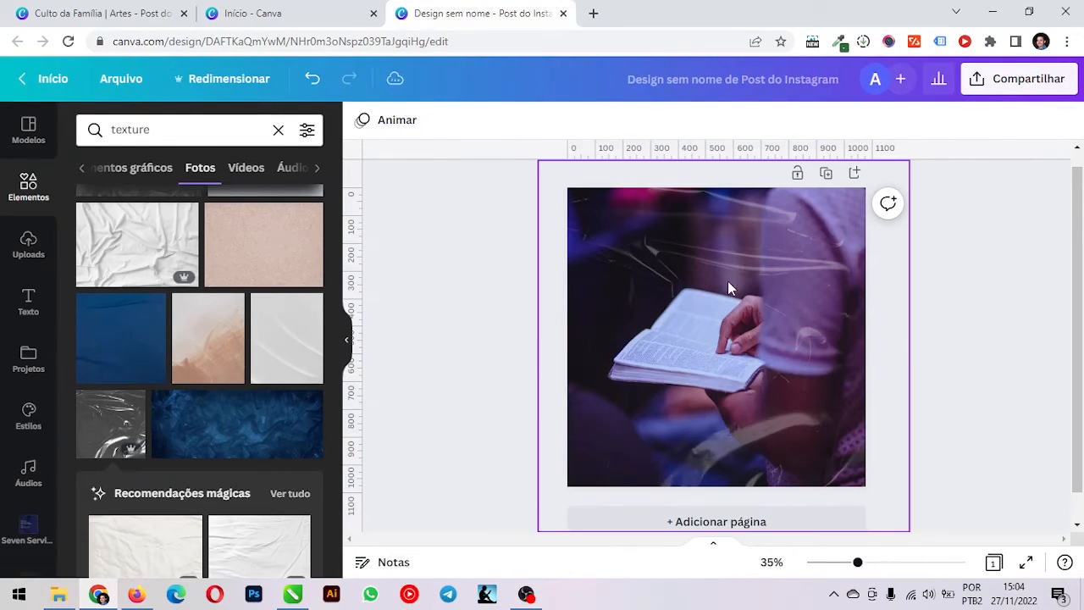
drag(589, 246, 509, 286)
click(713, 291)
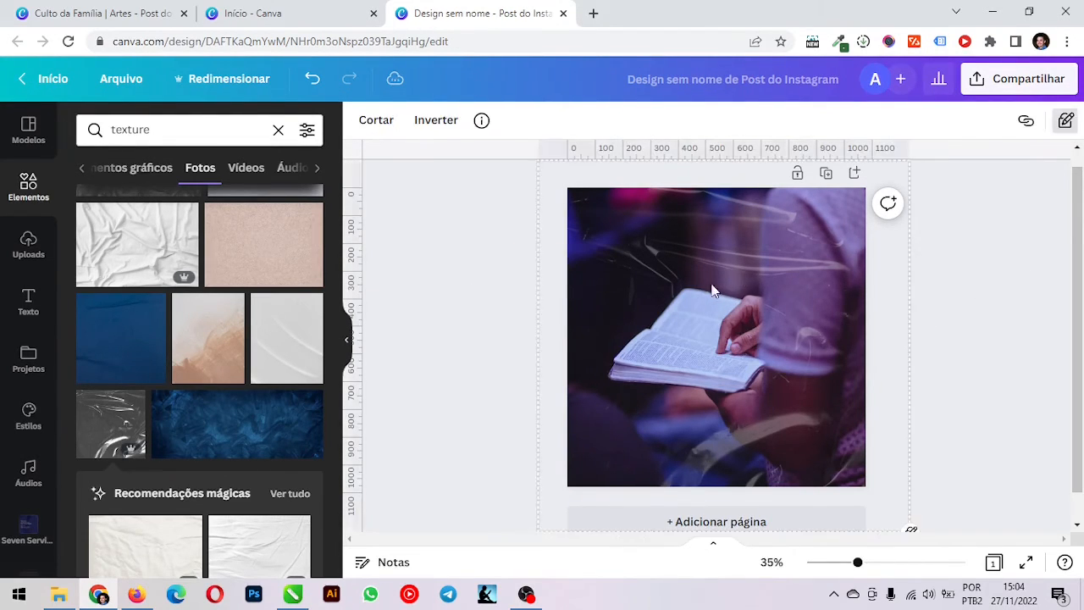
click(528, 255)
click(695, 234)
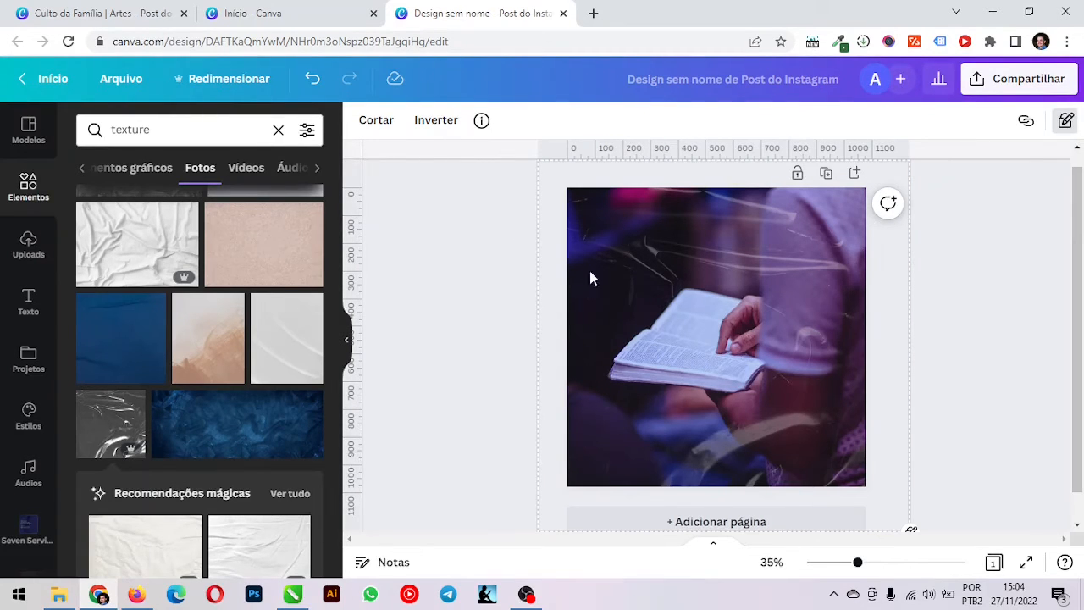
Cycle the texture's lock from full to unlocked, shift the texture slightly over the page, and lock it again
click(1067, 121)
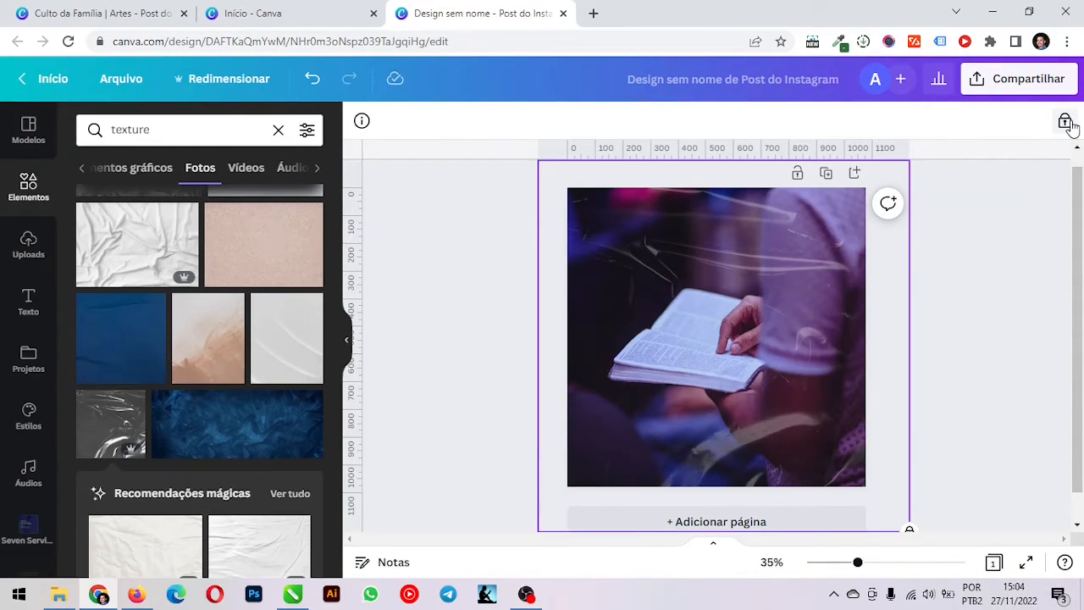
click(813, 271)
mouse_move(814, 271)
mouse_down()
mouse_move(689, 314)
mouse_move(788, 263)
mouse_move(818, 283)
mouse_move(808, 277)
mouse_up()
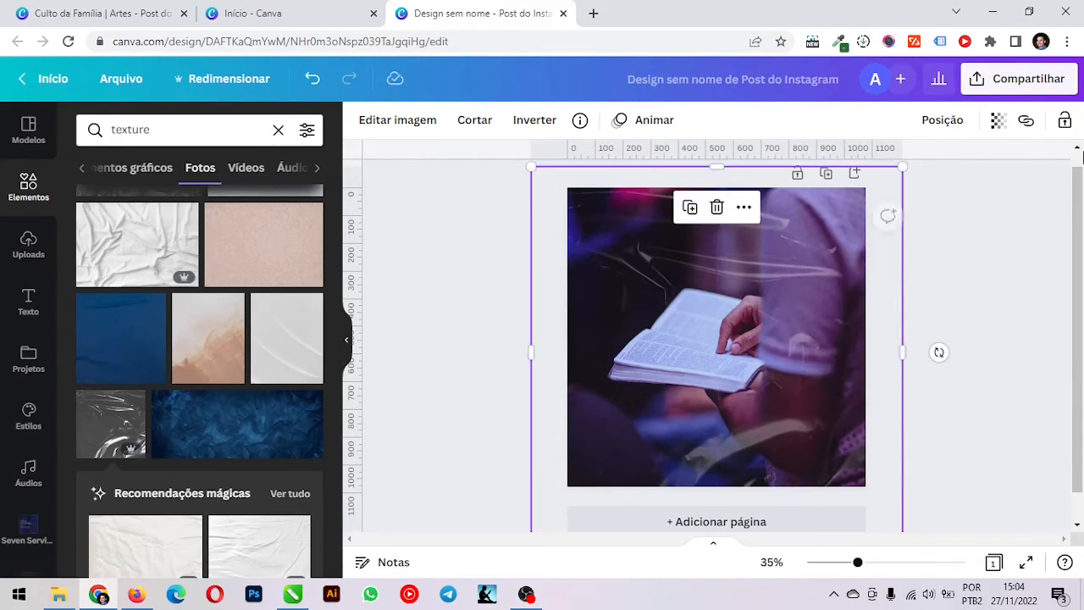
click(1065, 122)
click(401, 368)
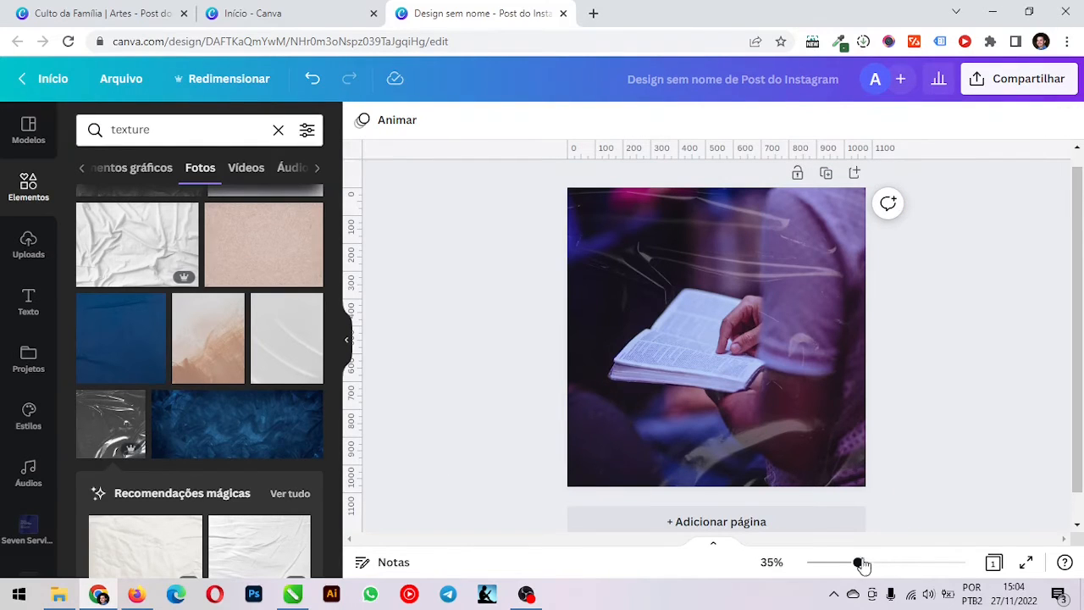
Clear the texture search to return to the general elements library
drag(858, 564, 859, 563)
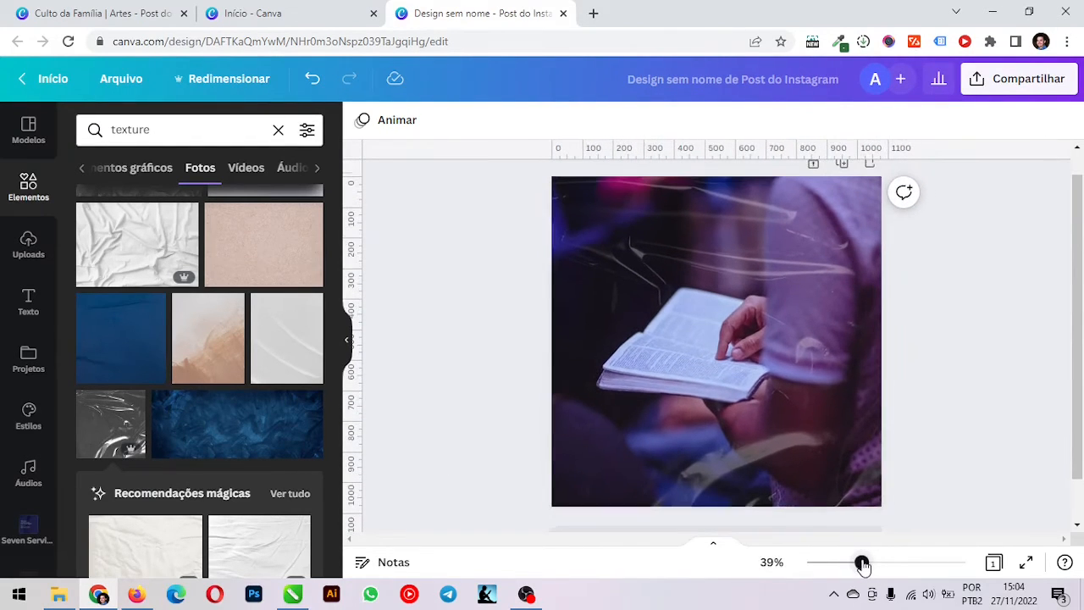
click(277, 130)
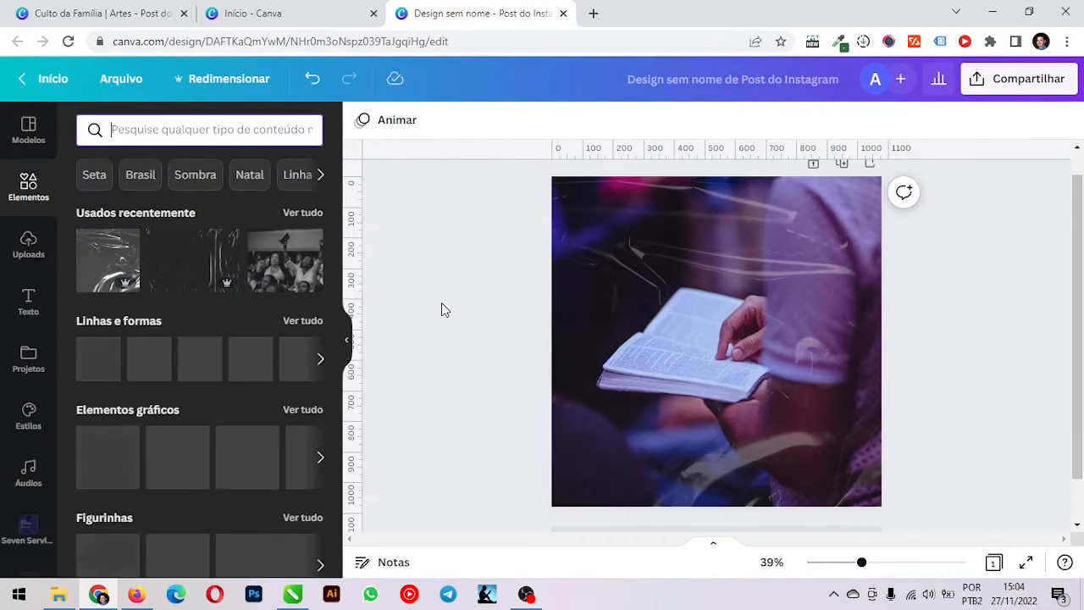
text(t)
click(535, 314)
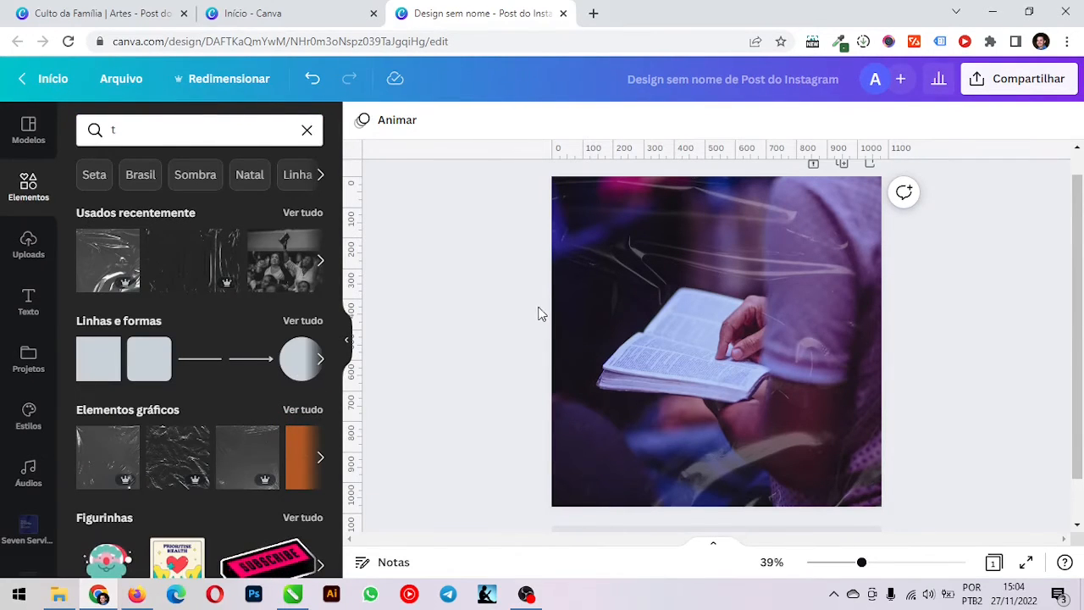
key(t)
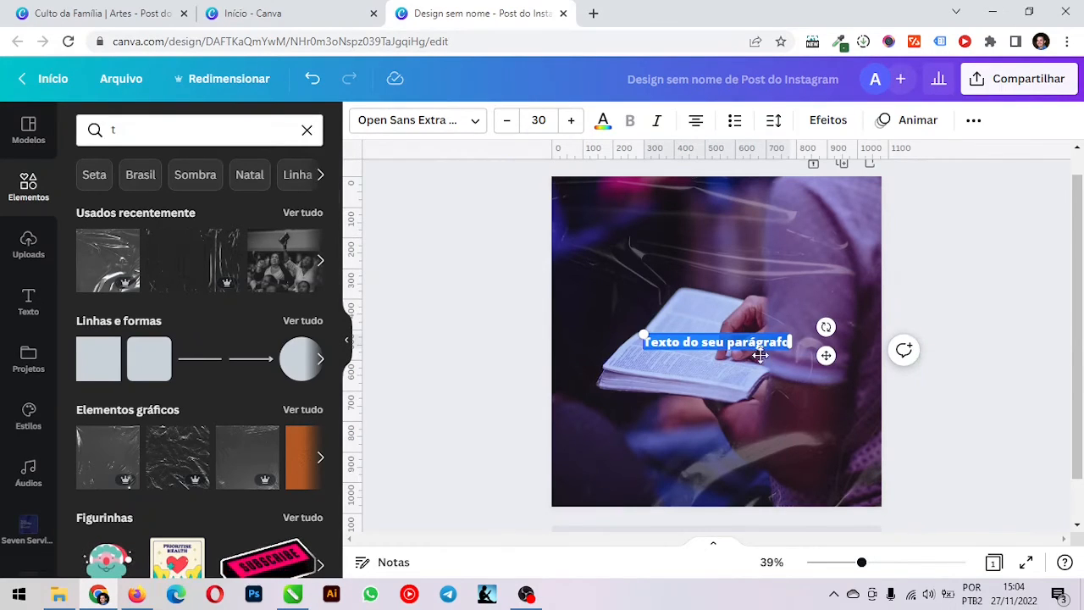
click(513, 330)
click(714, 350)
key(Delete)
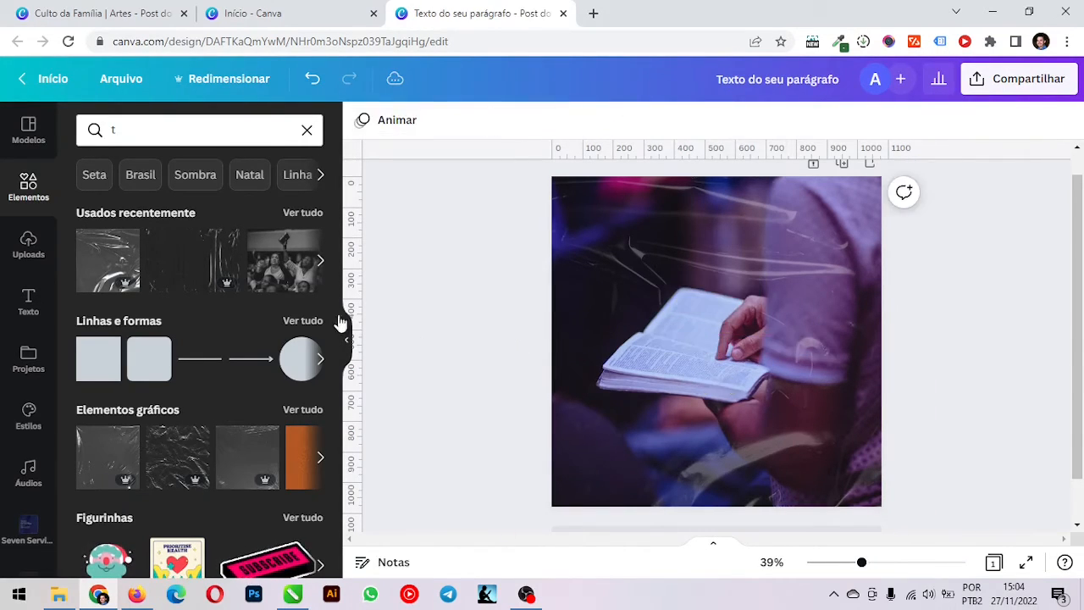
Add a heading near the top of the page reading "27.NOV | 19:00 HORAS"
click(24, 315)
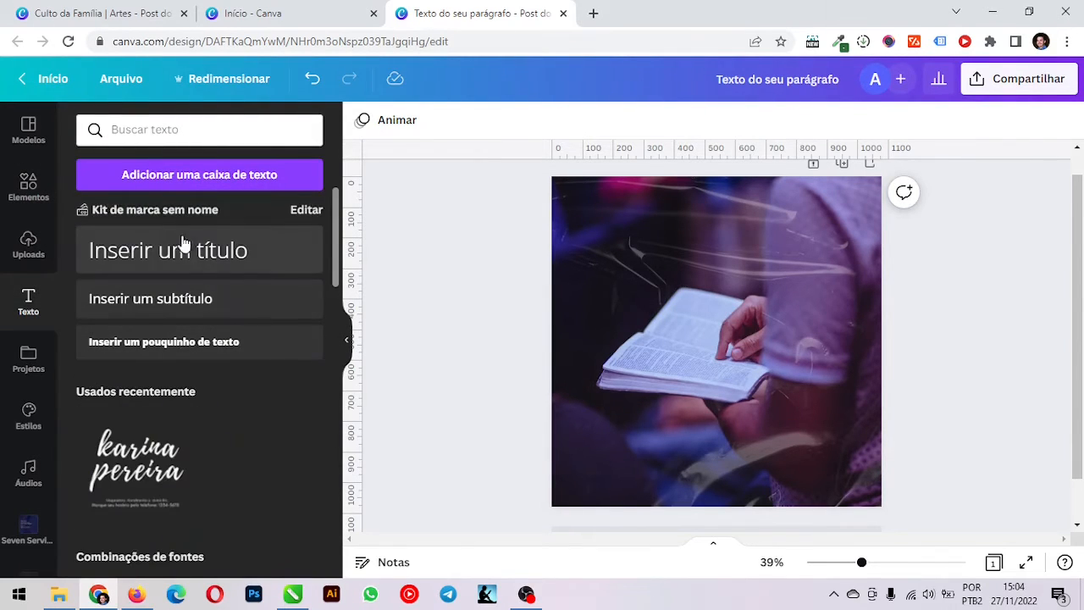
click(177, 249)
click(516, 301)
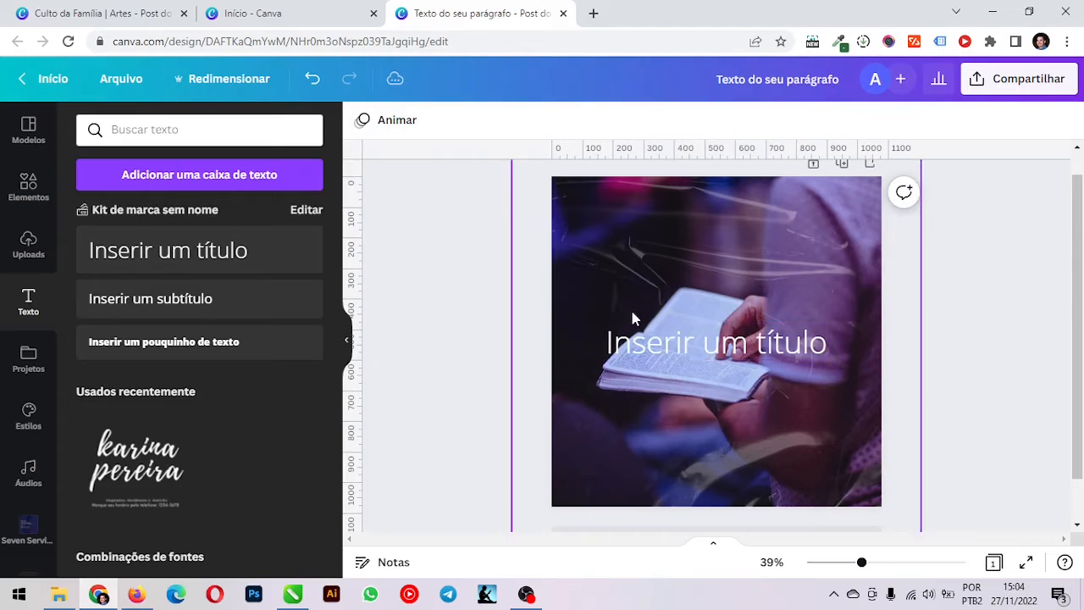
drag(678, 343, 671, 238)
double_click(672, 239)
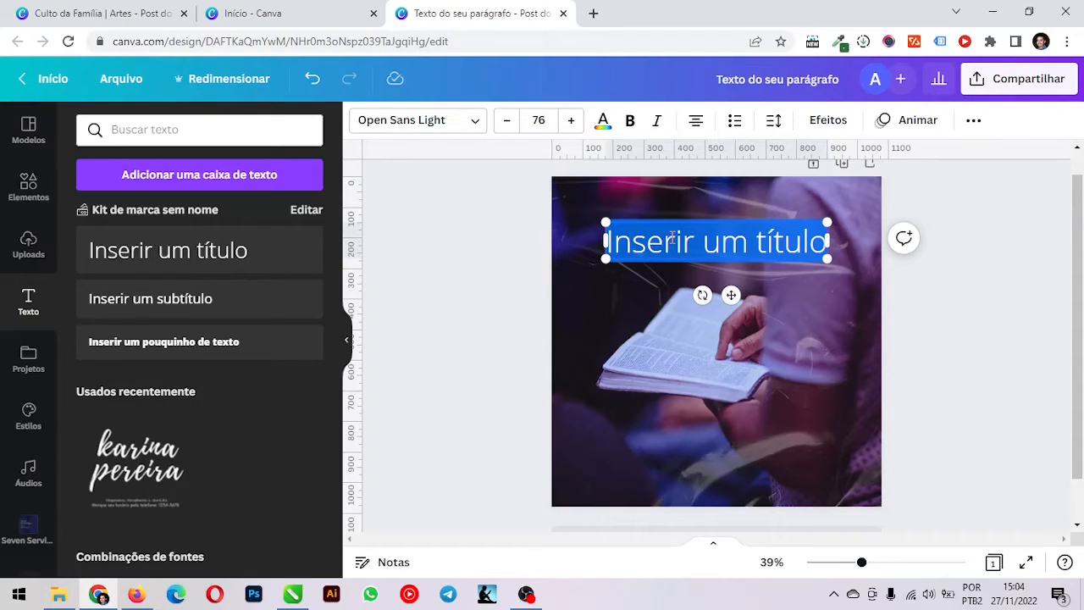
text(27)
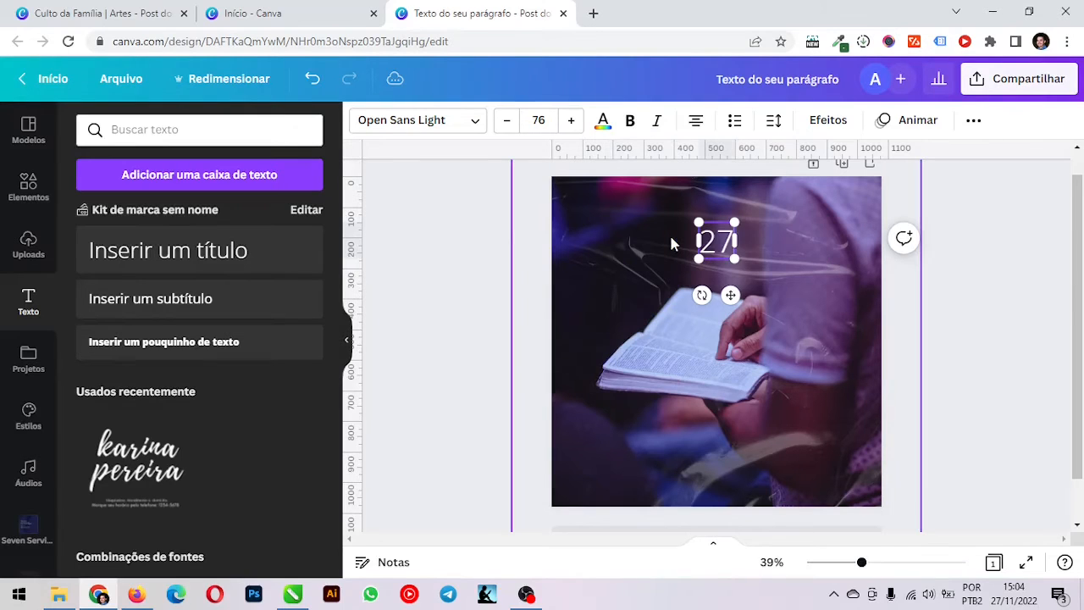
text(.NOV | 19:00 HORAS)
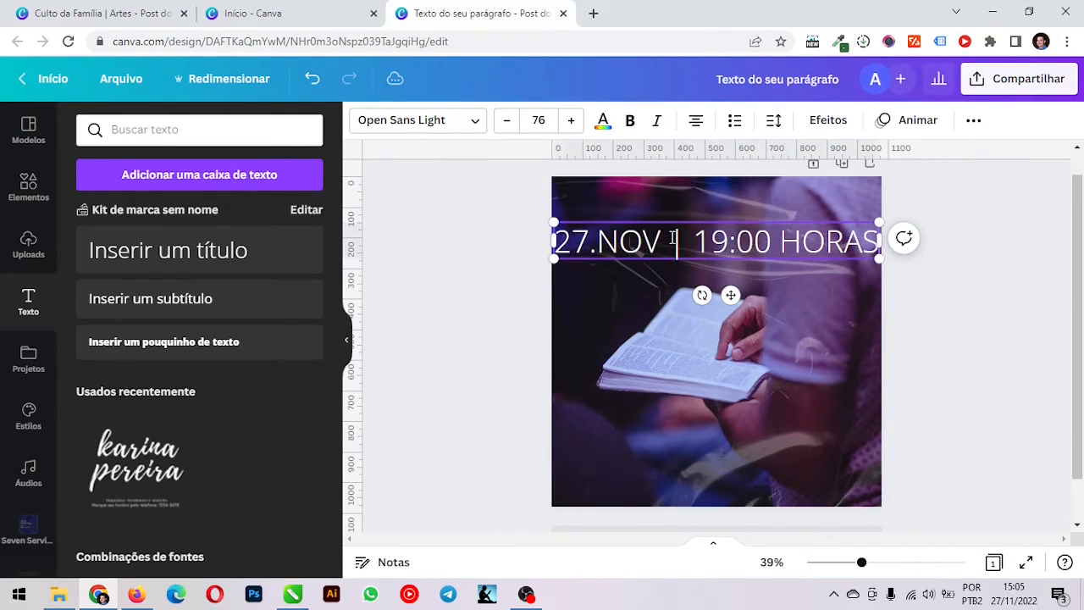
Shrink the date line to font size 34,7 and centre it horizontally near the top of the page
drag(879, 222, 726, 217)
click(494, 227)
mouse_move(627, 210)
mouse_down()
mouse_move(653, 210)
mouse_move(645, 207)
mouse_up()
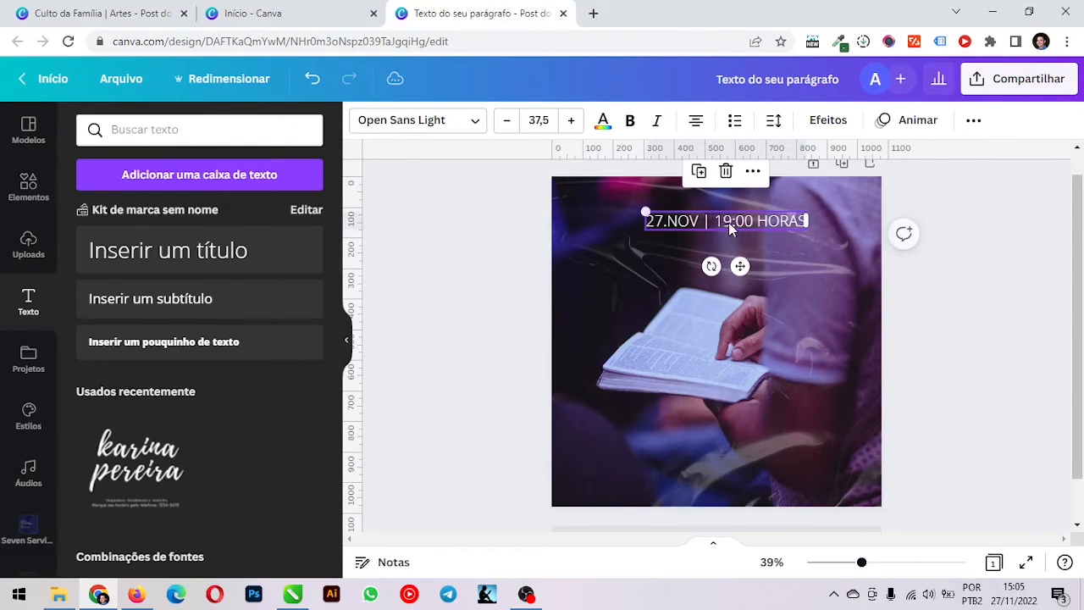
drag(739, 266, 727, 269)
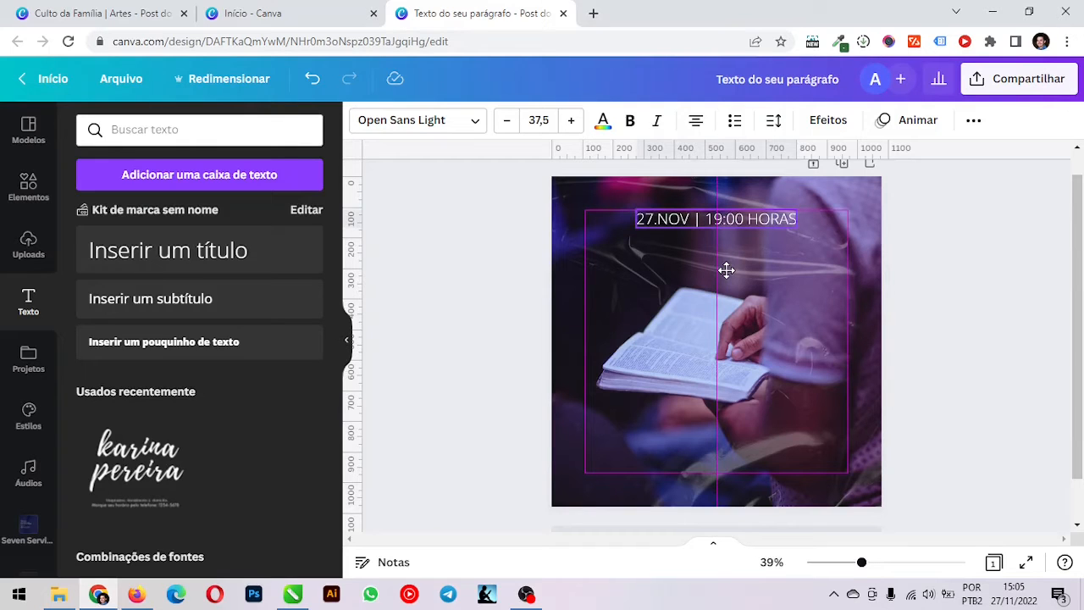
drag(727, 269, 726, 271)
drag(726, 270, 725, 267)
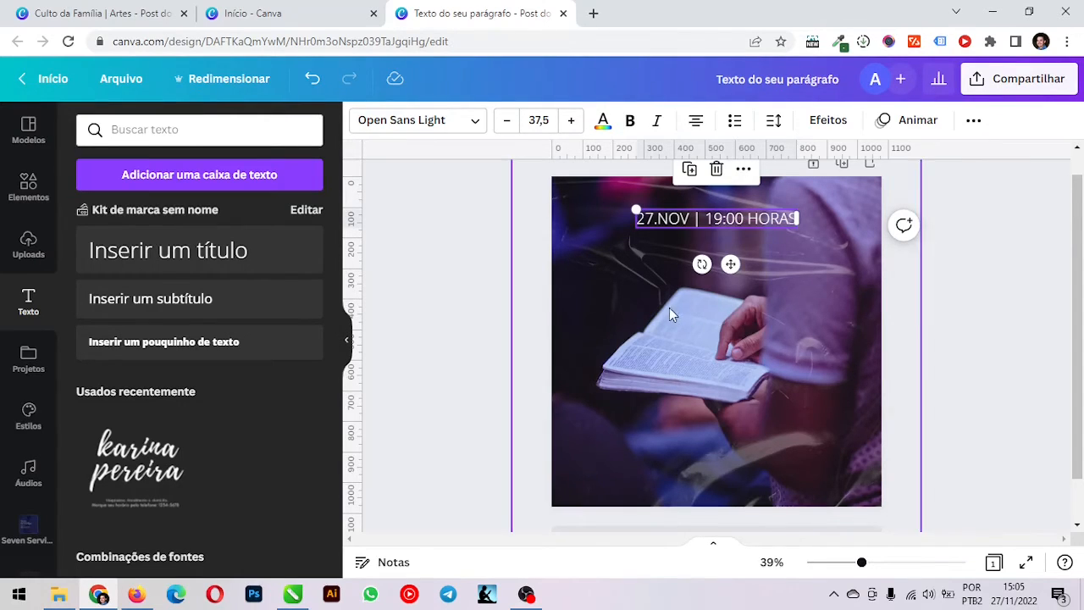
drag(694, 218, 694, 218)
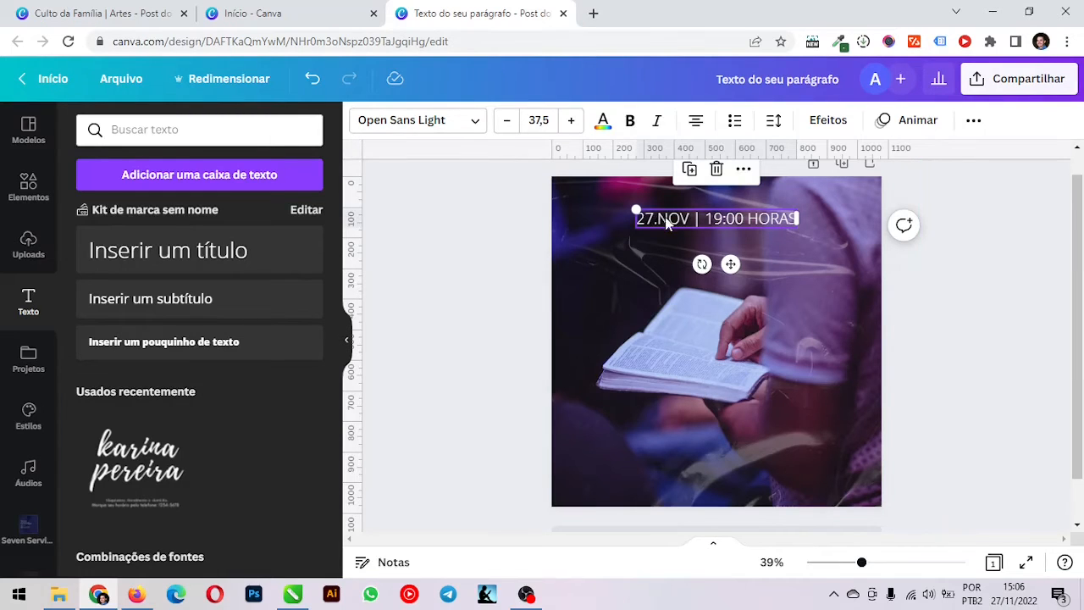
drag(704, 218, 665, 218)
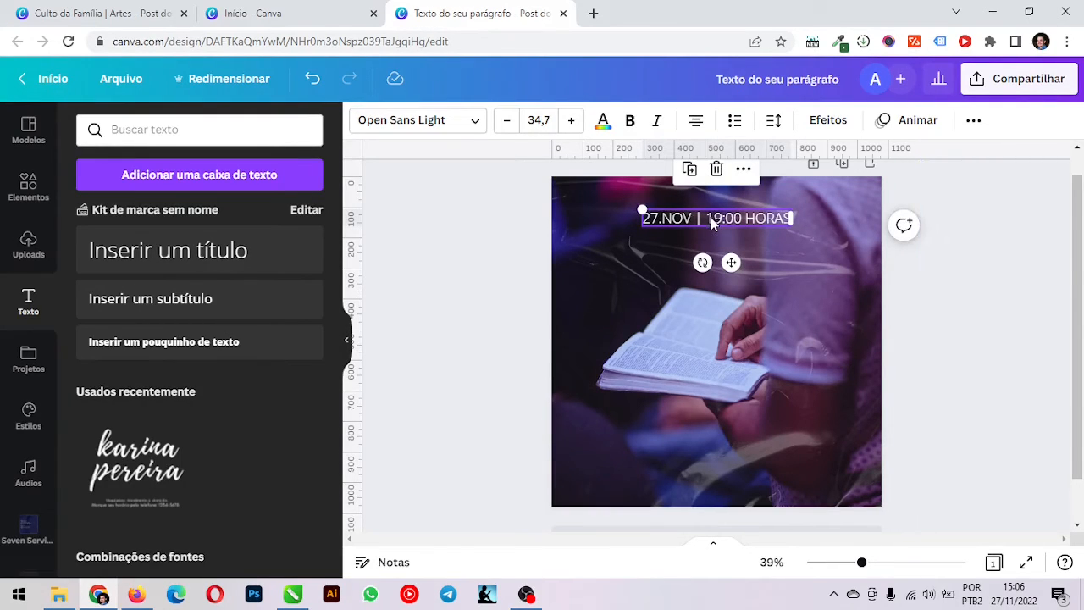
key(ctrl+z)
Search the fonts for "BIG SHO" and set the date line in Big Shoulders Display
click(716, 218)
click(428, 127)
click(266, 129)
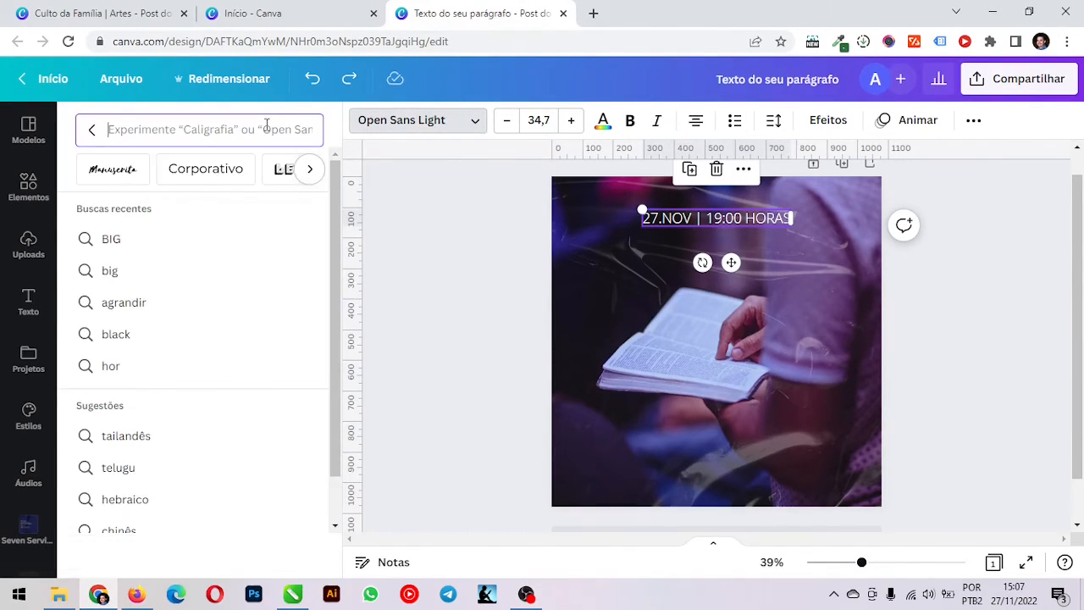
text(BIG SHO)
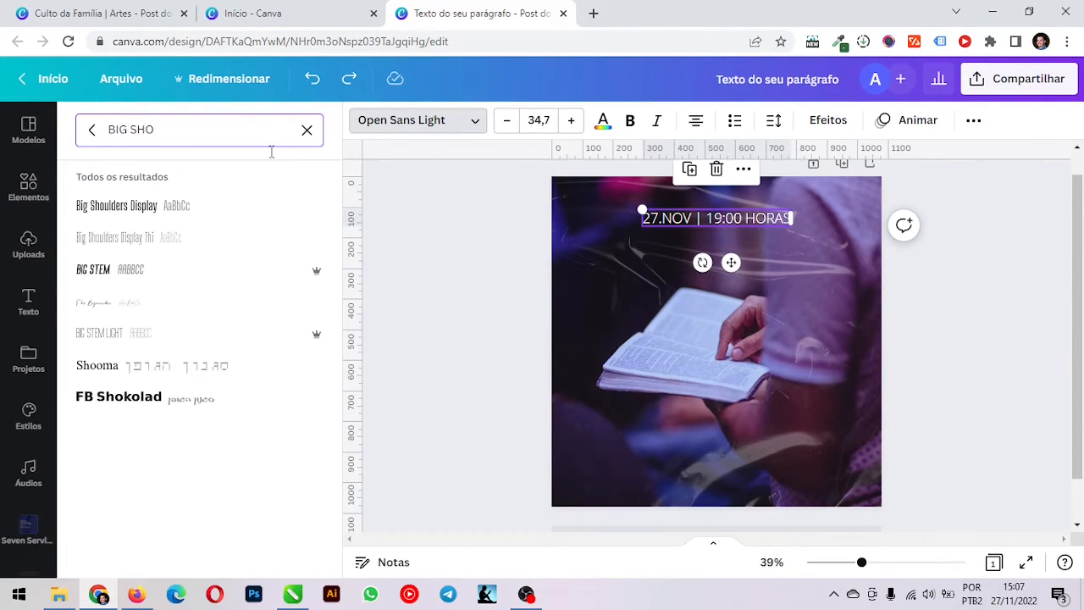
click(232, 210)
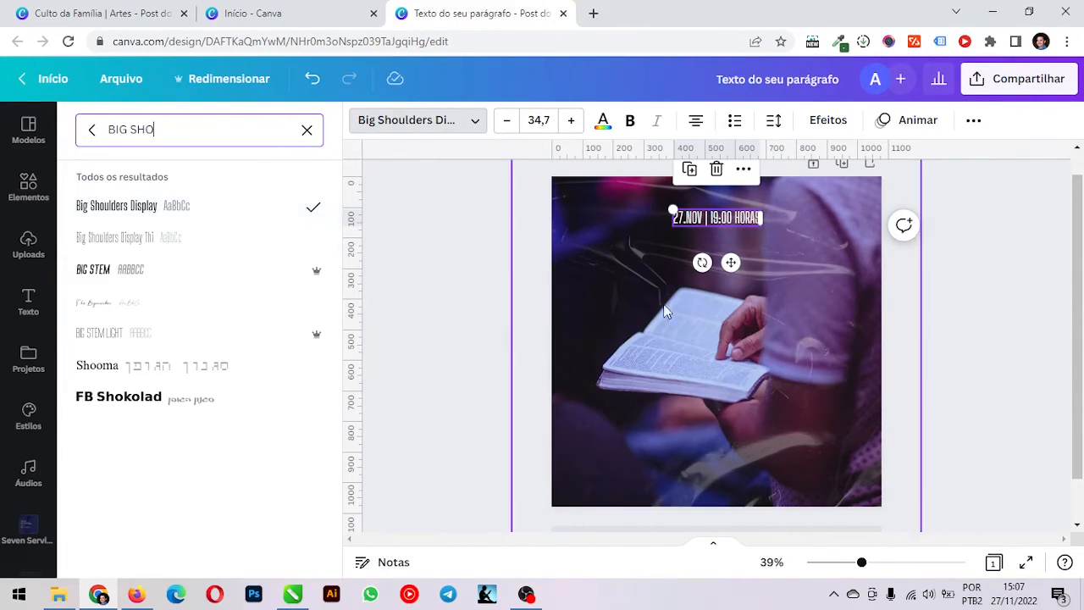
key(Escape)
click(440, 261)
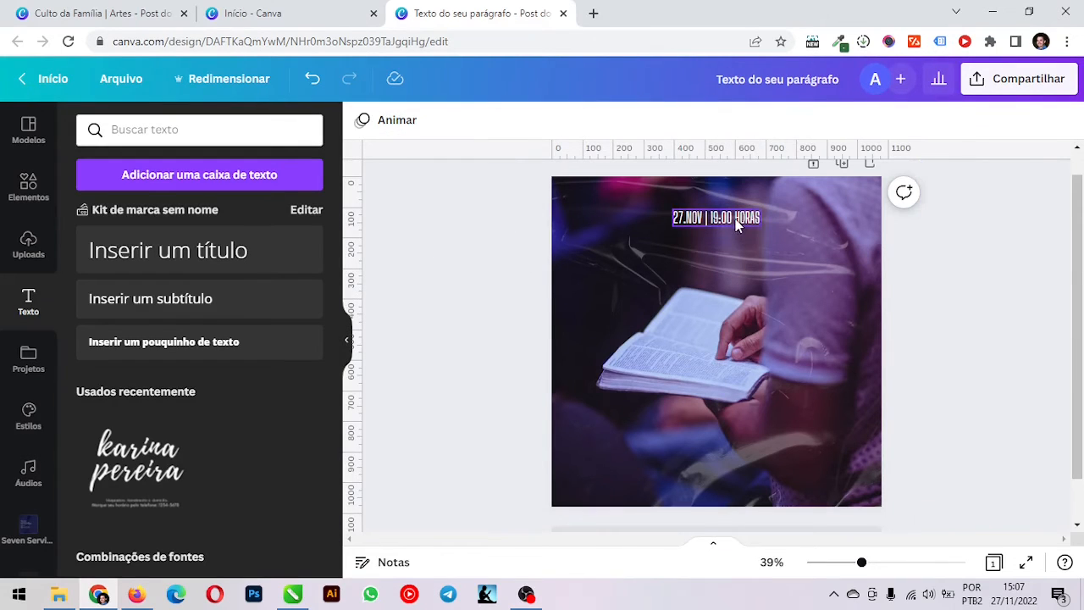
Enlarge the date line to font size 46,3 and check its page alignment options for horizontal centring
click(735, 219)
drag(763, 225, 730, 224)
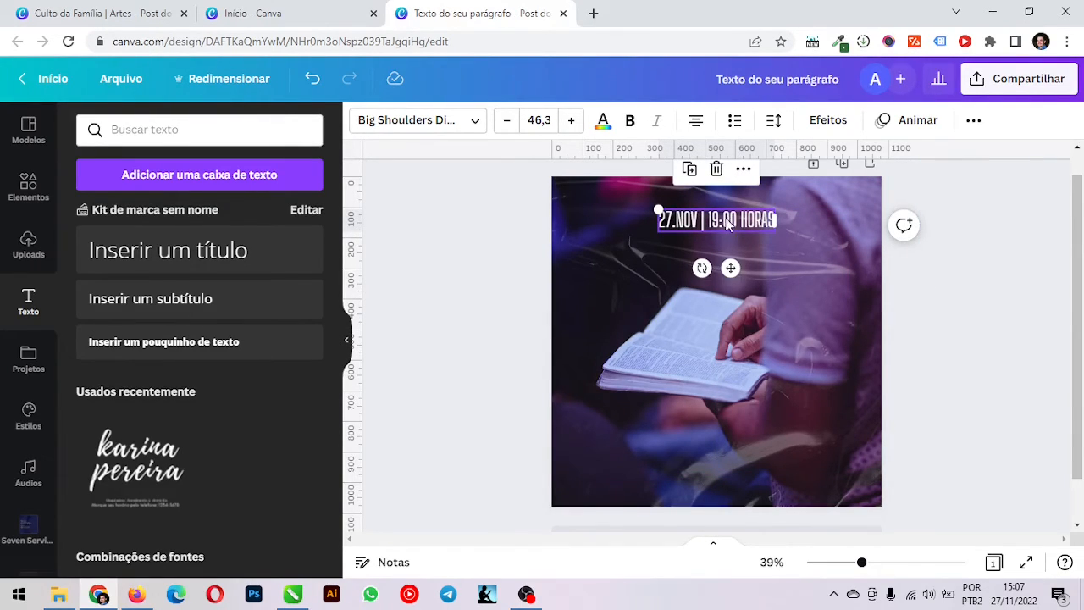
click(974, 121)
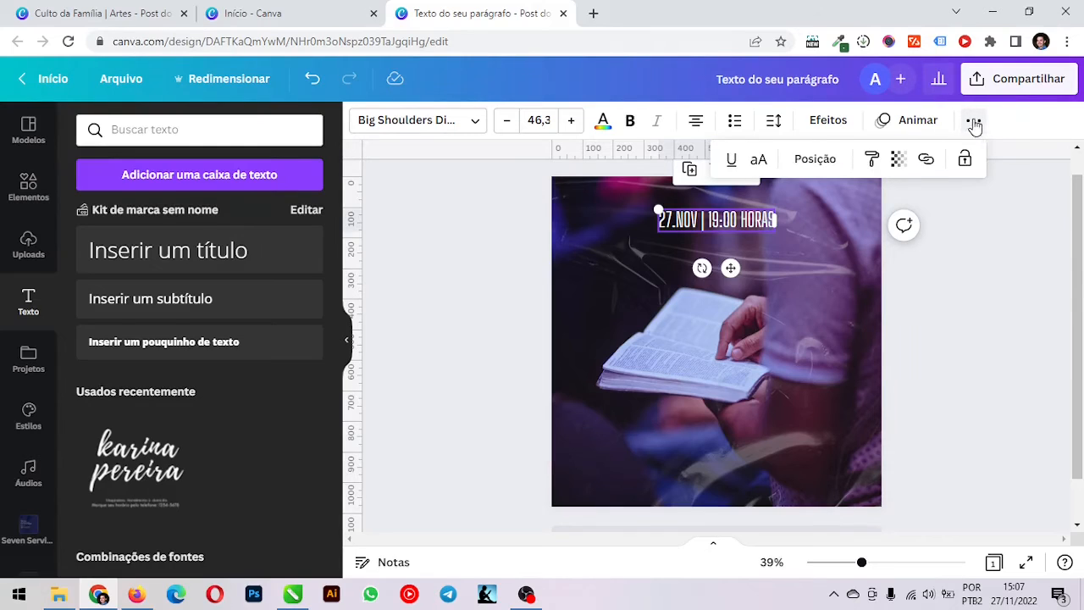
click(813, 161)
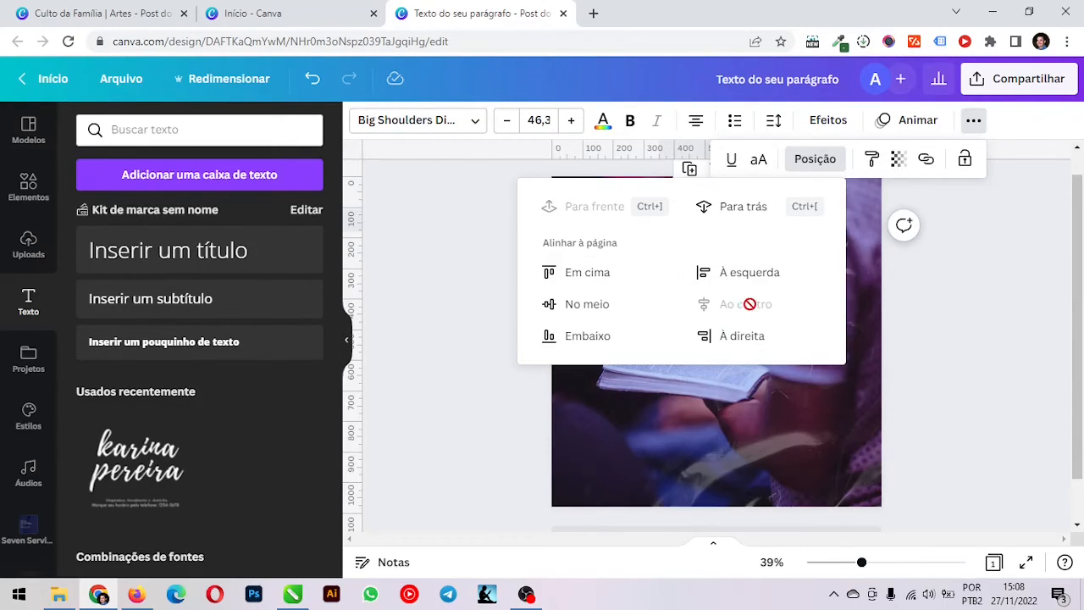
click(997, 293)
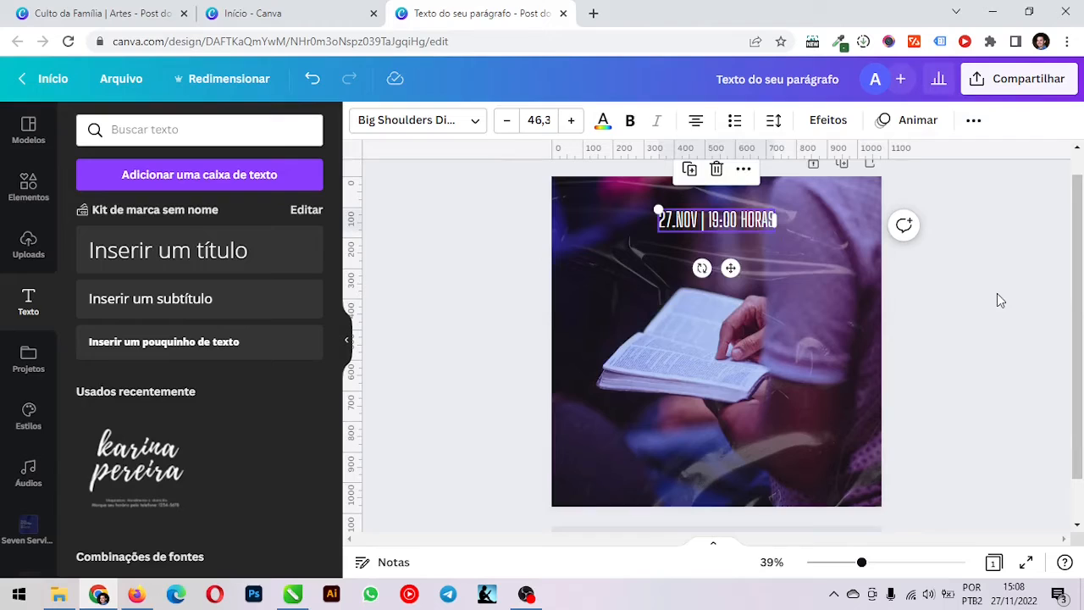
click(444, 286)
Duplicate the date line, place the copy over the open book, and replace its text with "CULTO"
click(733, 222)
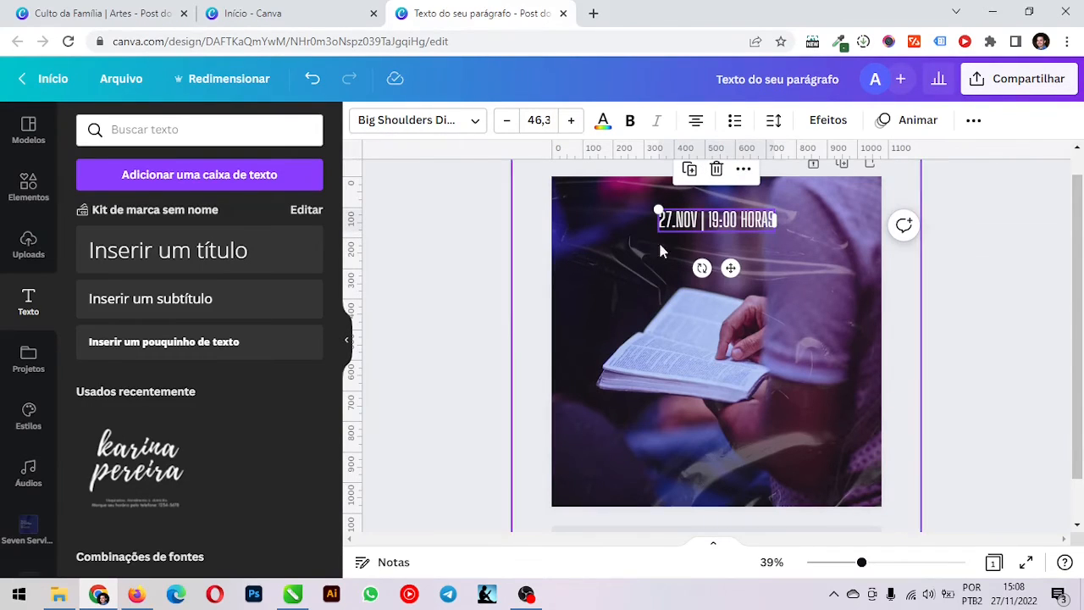
click(692, 172)
drag(704, 226, 696, 309)
double_click(697, 309)
text(CULTO)
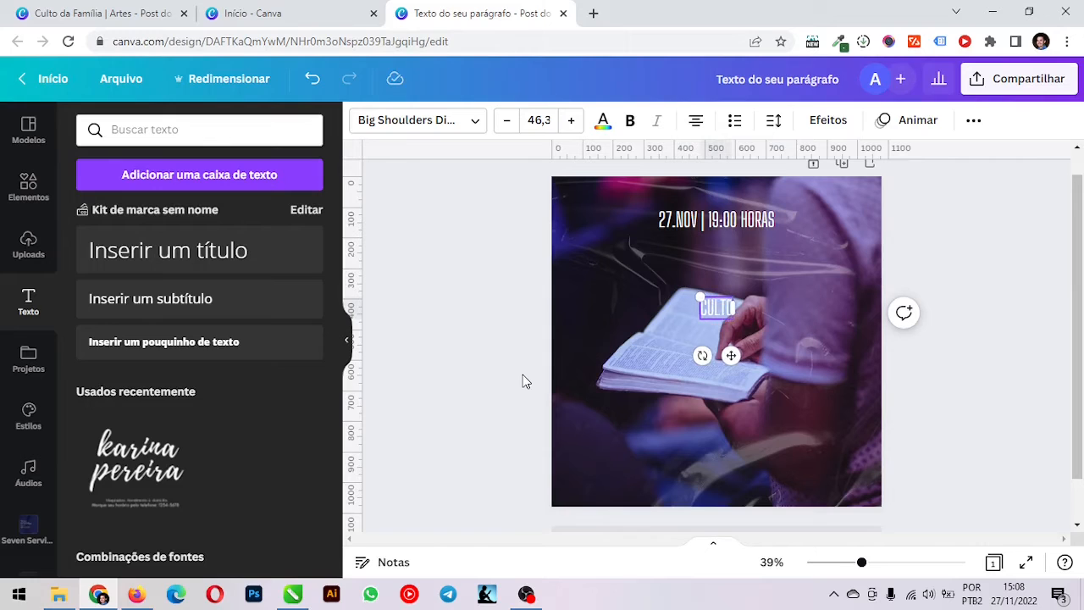
click(553, 271)
click(501, 283)
Enlarge the "CULTO" text to font size 64,7 and extend its wording to "CULTO DA"
click(717, 309)
click(719, 308)
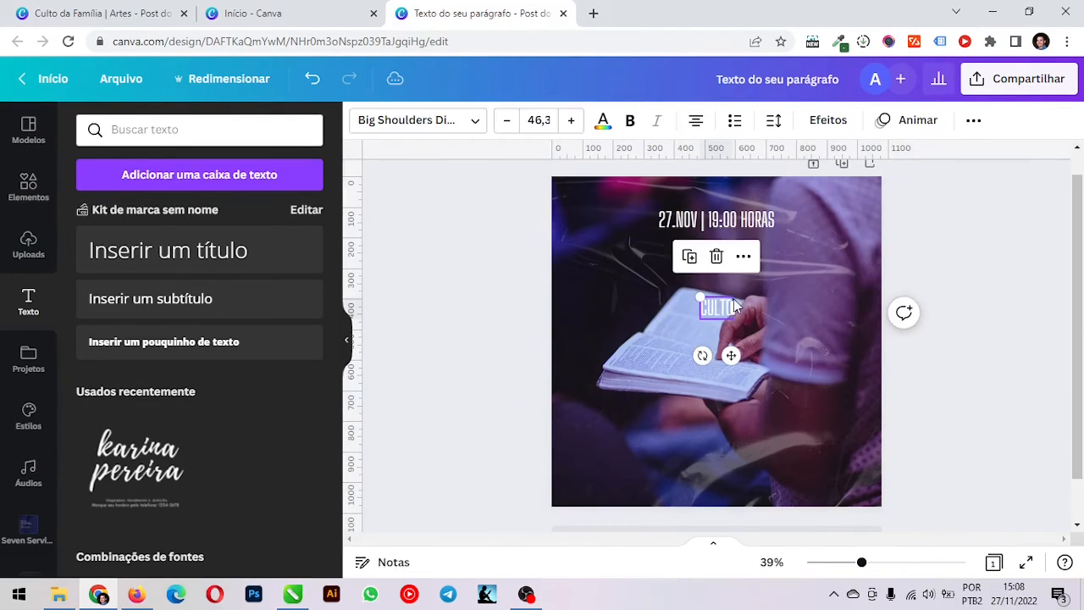
drag(732, 295, 747, 288)
double_click(727, 310)
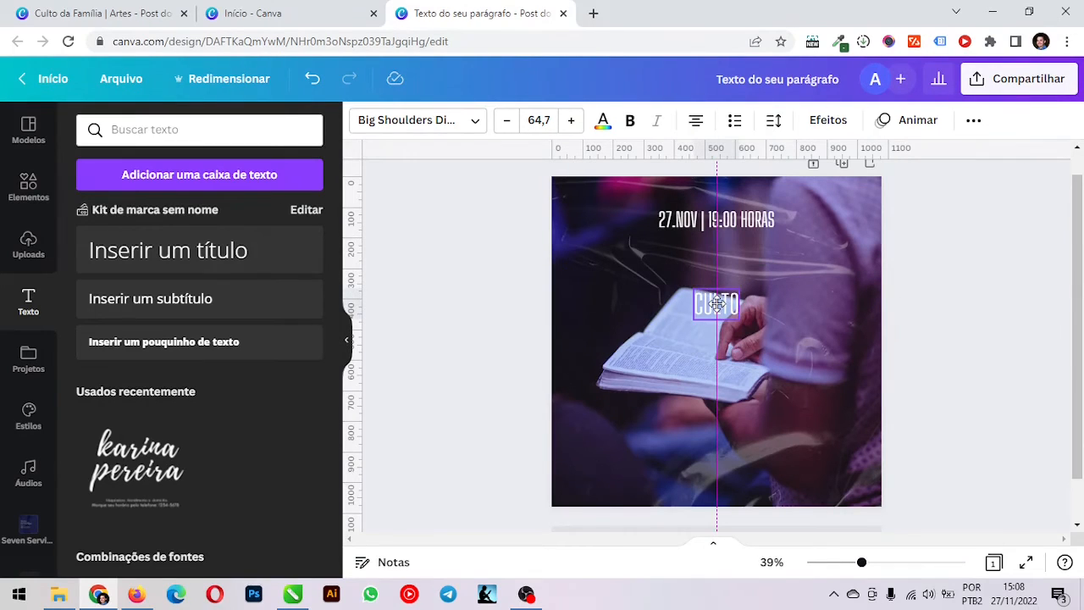
click(725, 317)
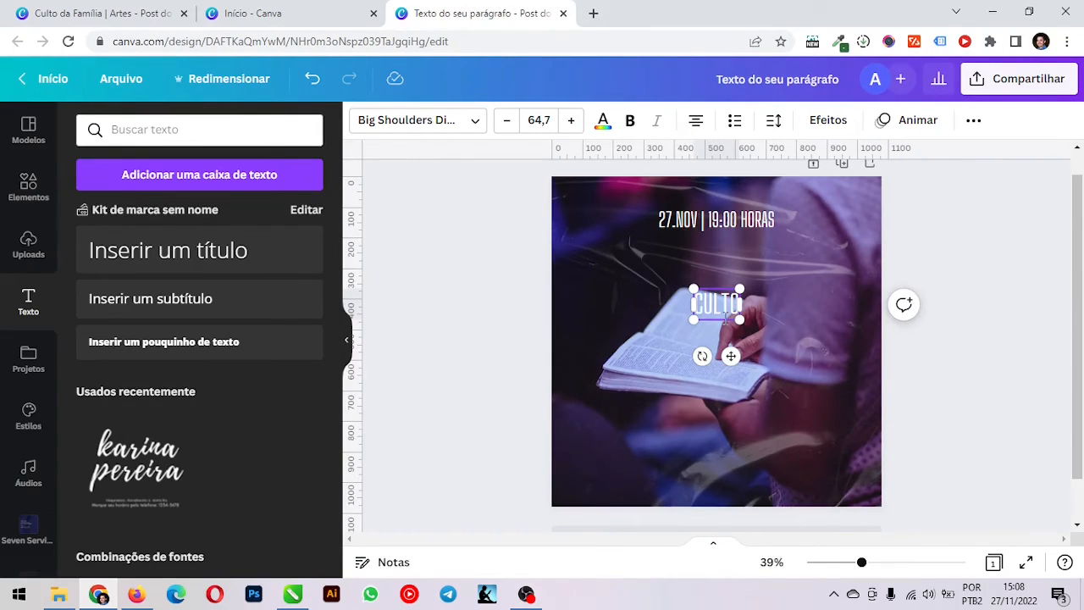
text(DA)
click(465, 291)
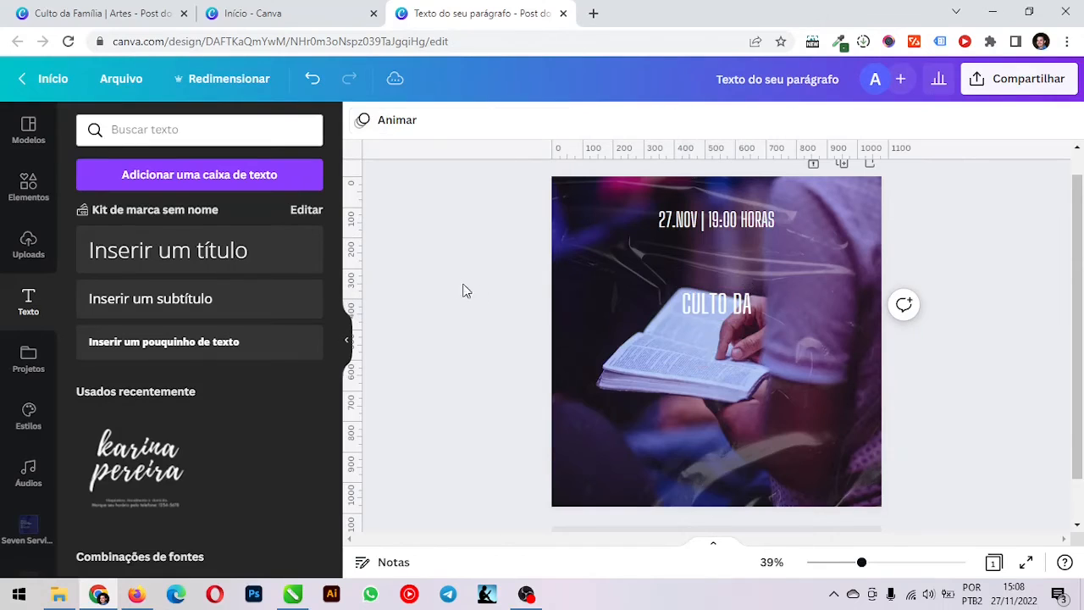
Duplicate the "CULTO DA" text, place the copy just below it, and replace its wording with "família"
click(738, 316)
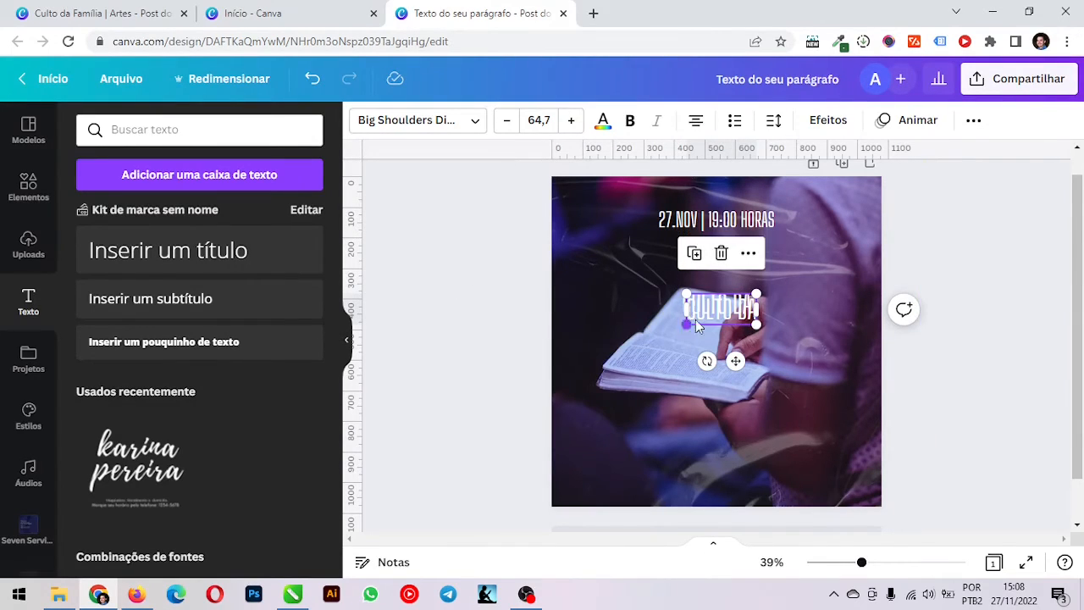
drag(696, 326, 622, 355)
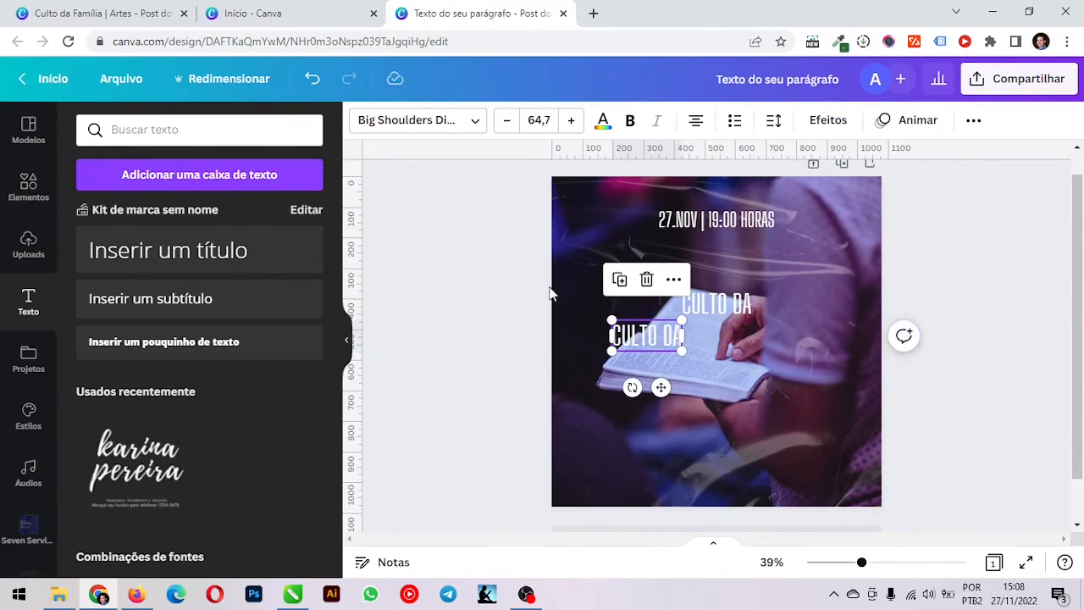
double_click(666, 338)
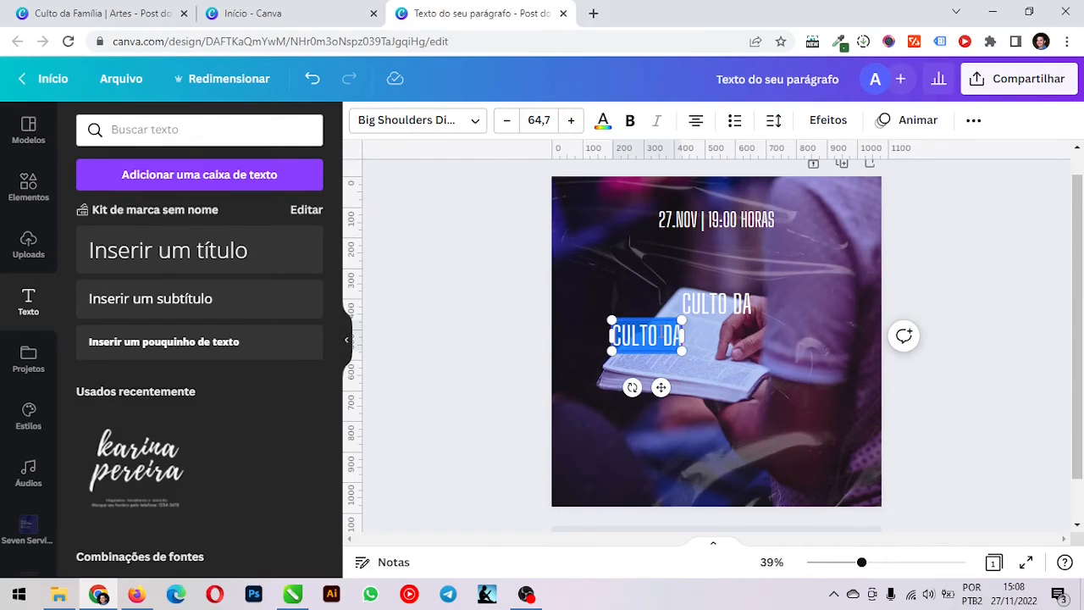
text(famí)
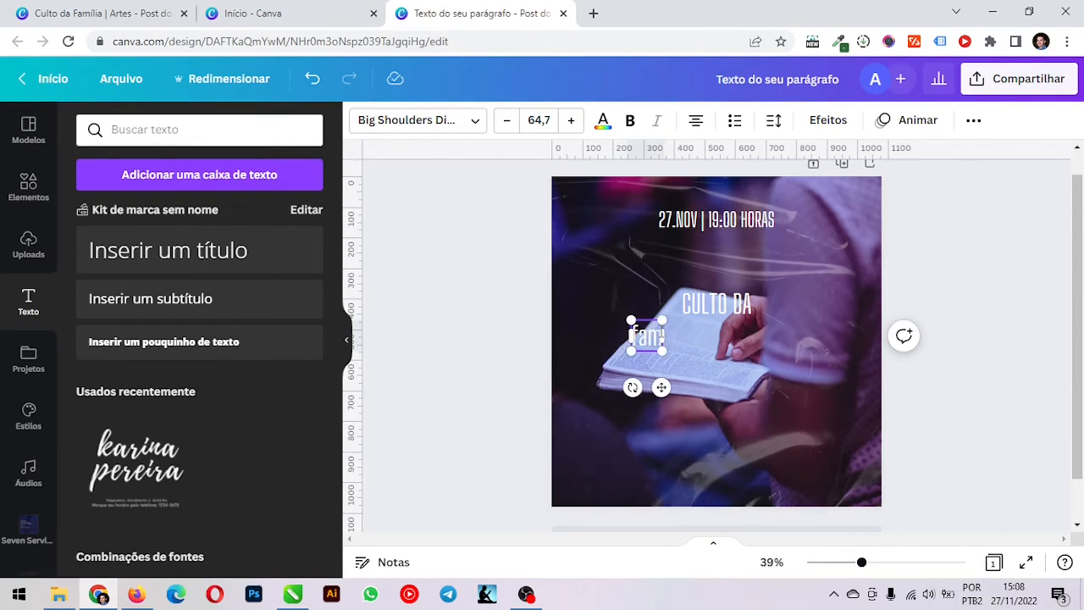
text(lia)
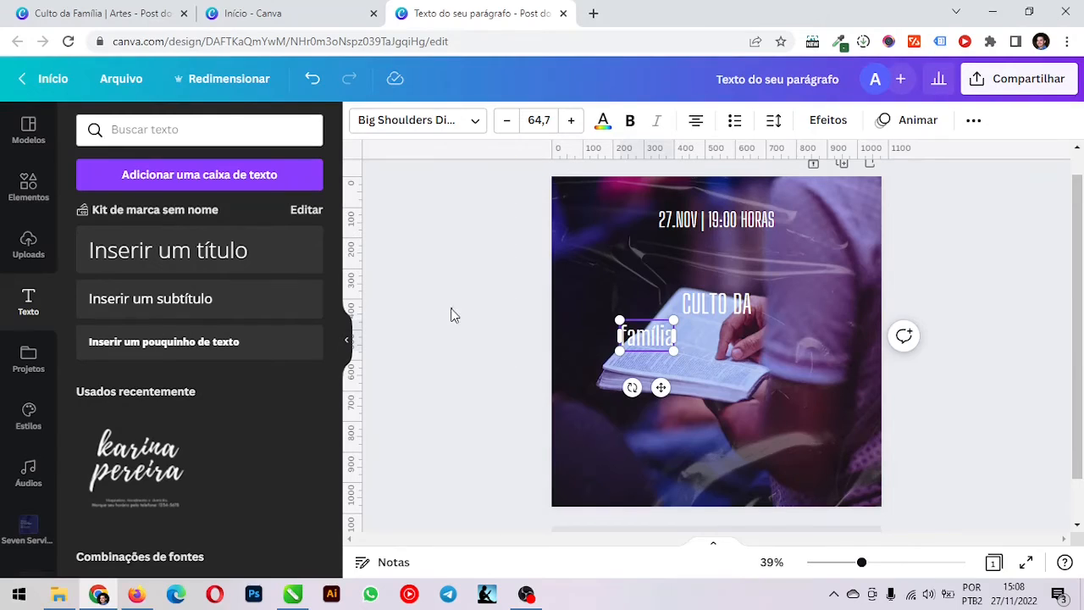
click(452, 315)
Enlarge the "família" text to font size 185 and centre it horizontally under "CULTO DA"
click(646, 337)
drag(674, 351, 775, 408)
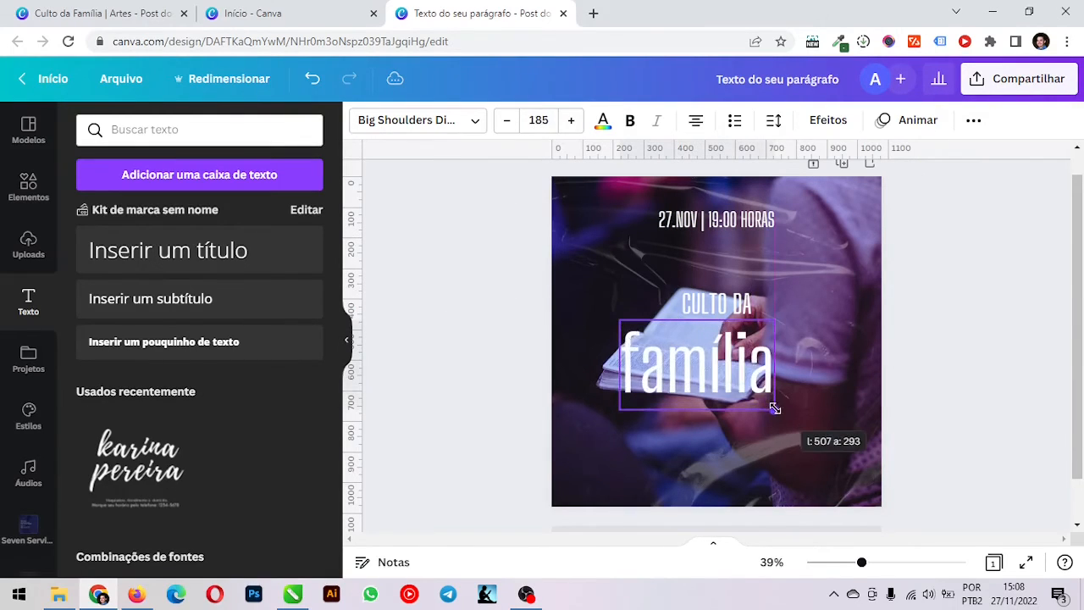
drag(710, 368, 717, 346)
click(493, 257)
Change the font of the "família" text to Holiday
click(676, 342)
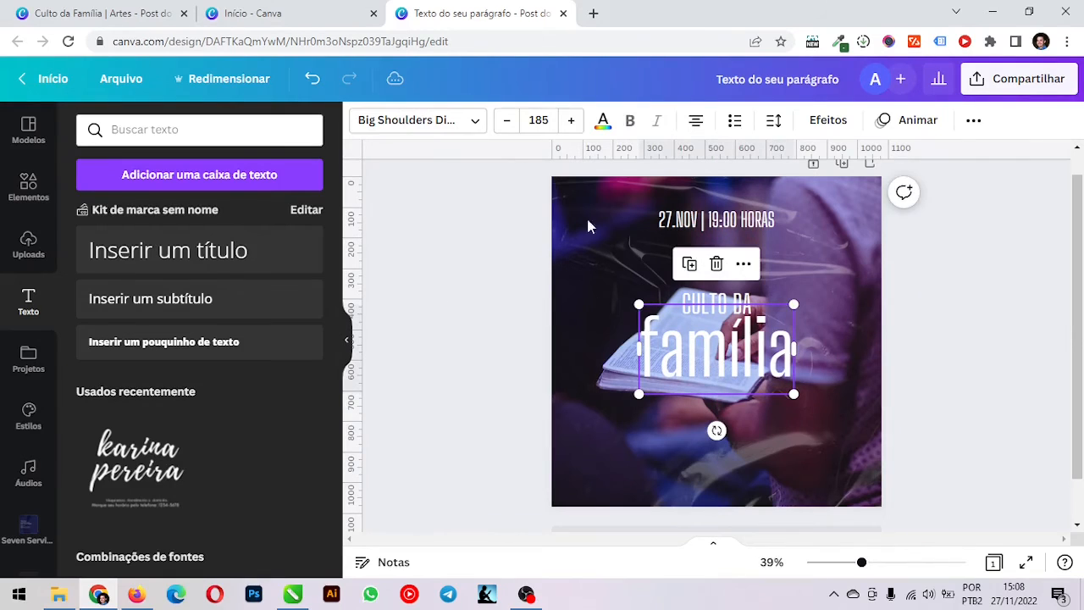
click(438, 125)
triple_click(209, 129)
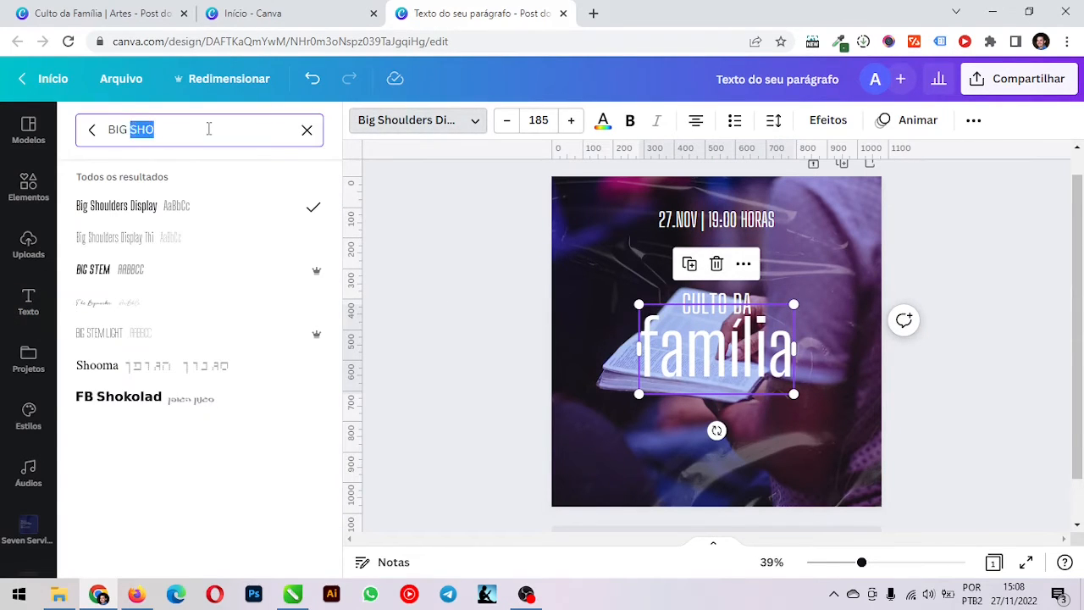
text(holid)
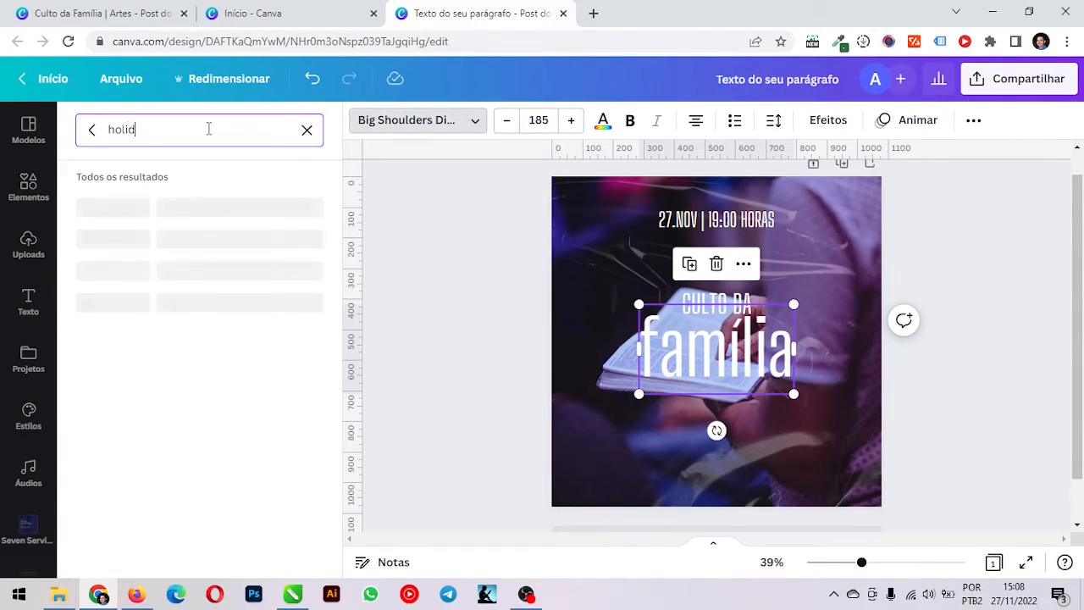
text(ay)
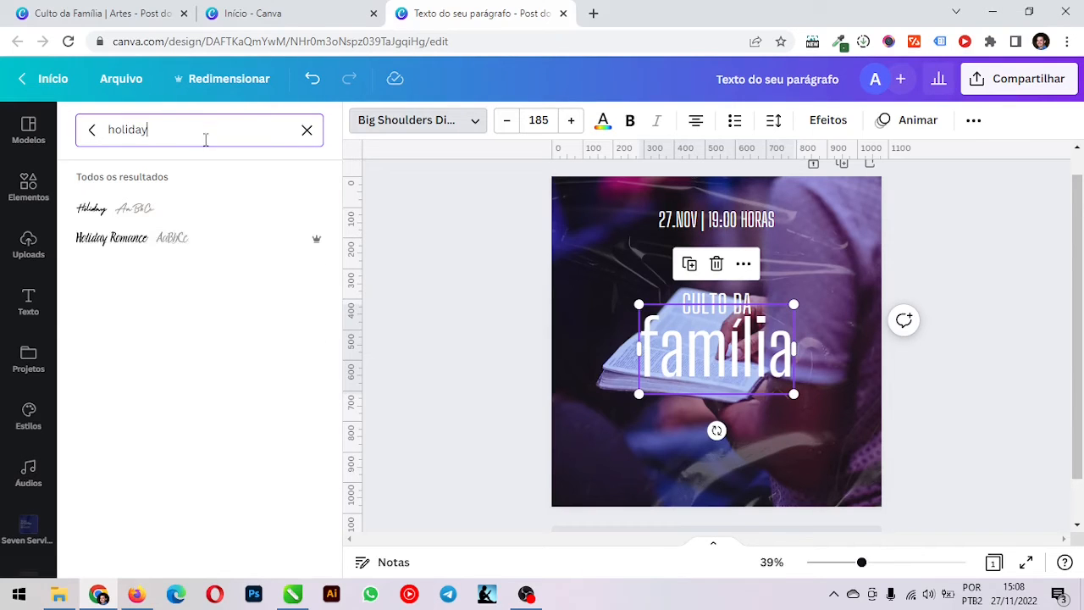
click(166, 226)
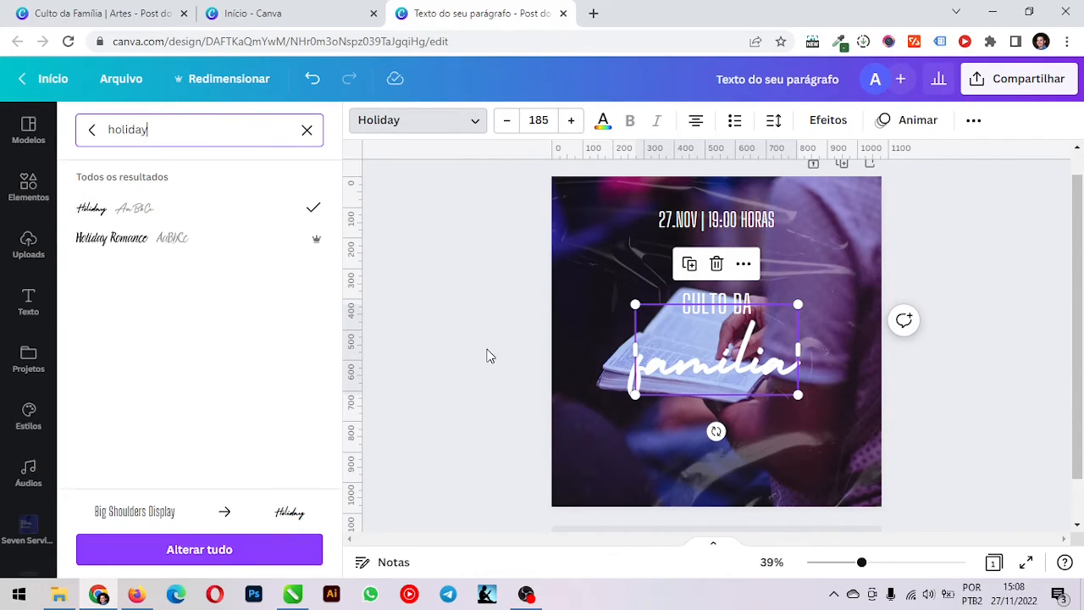
Enlarge the "família" text to font size 298 and centre it horizontally on the post, overlapping "CULTO DA"
click(716, 371)
click(455, 331)
click(728, 360)
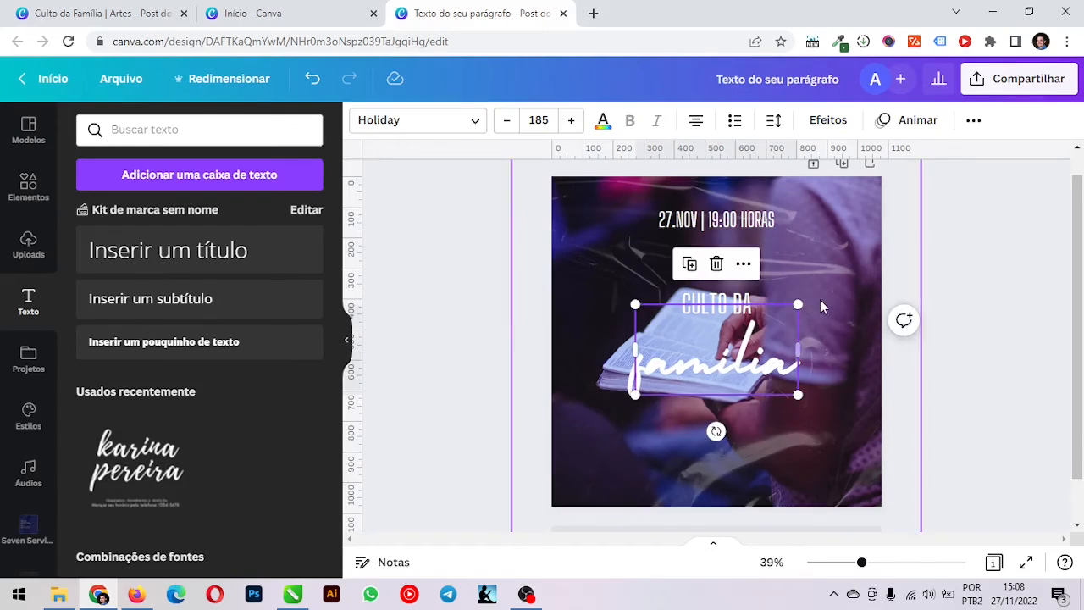
drag(798, 304, 898, 242)
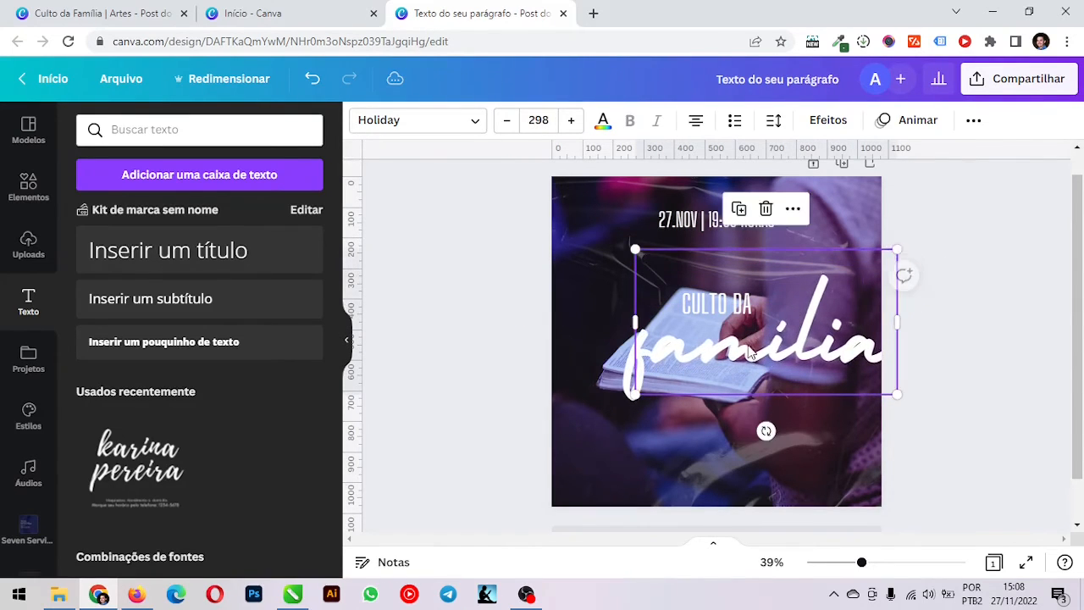
drag(740, 349, 691, 340)
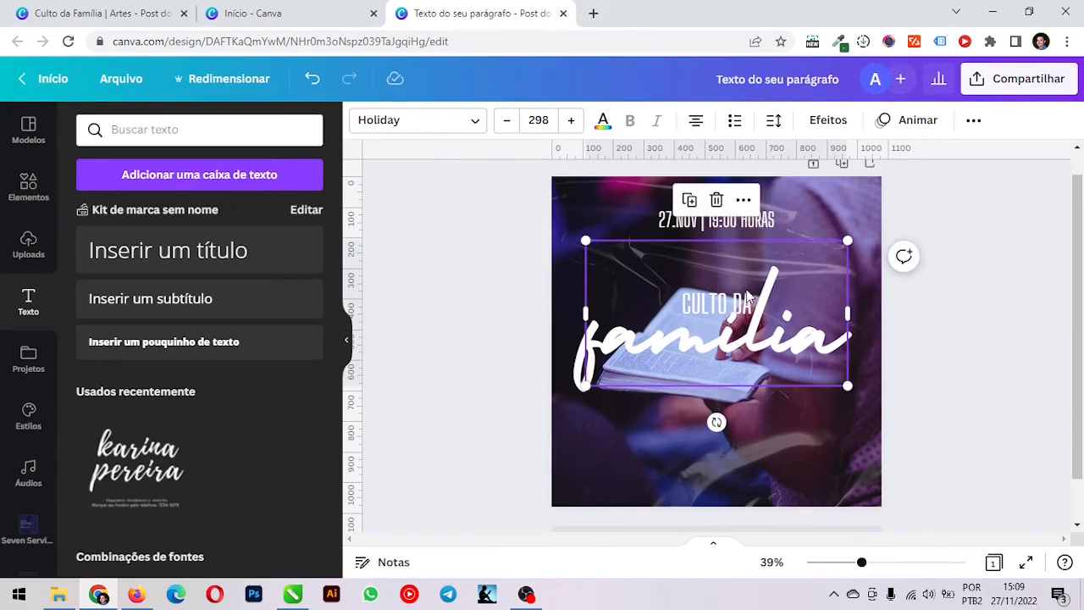
Shift the "família" text slightly down so it sits closer beneath "CULTO DA"
click(491, 292)
drag(481, 274, 781, 337)
shift+click(754, 358)
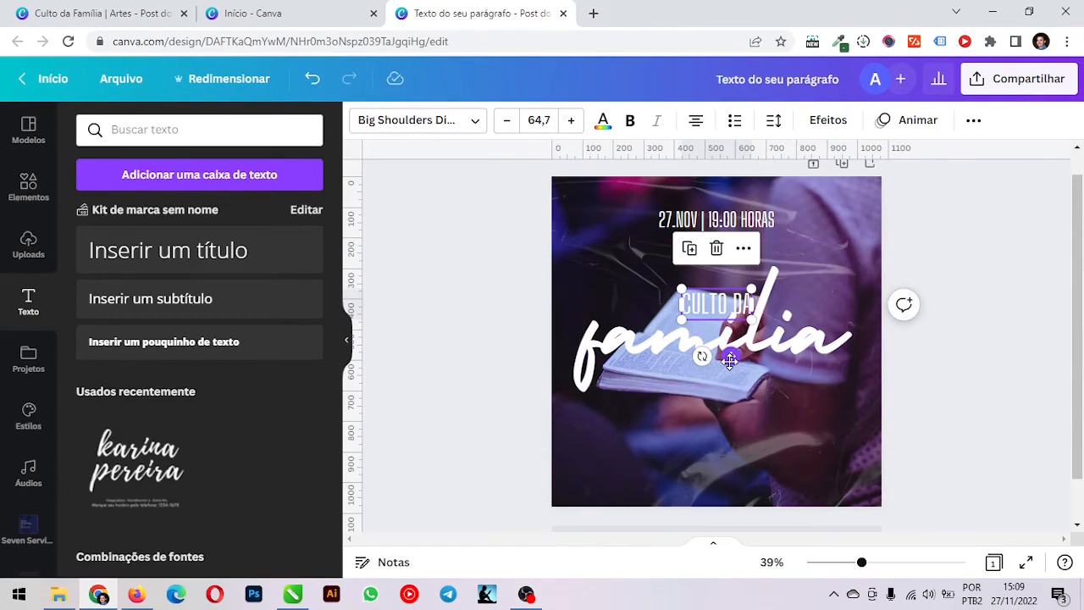
drag(729, 360, 729, 359)
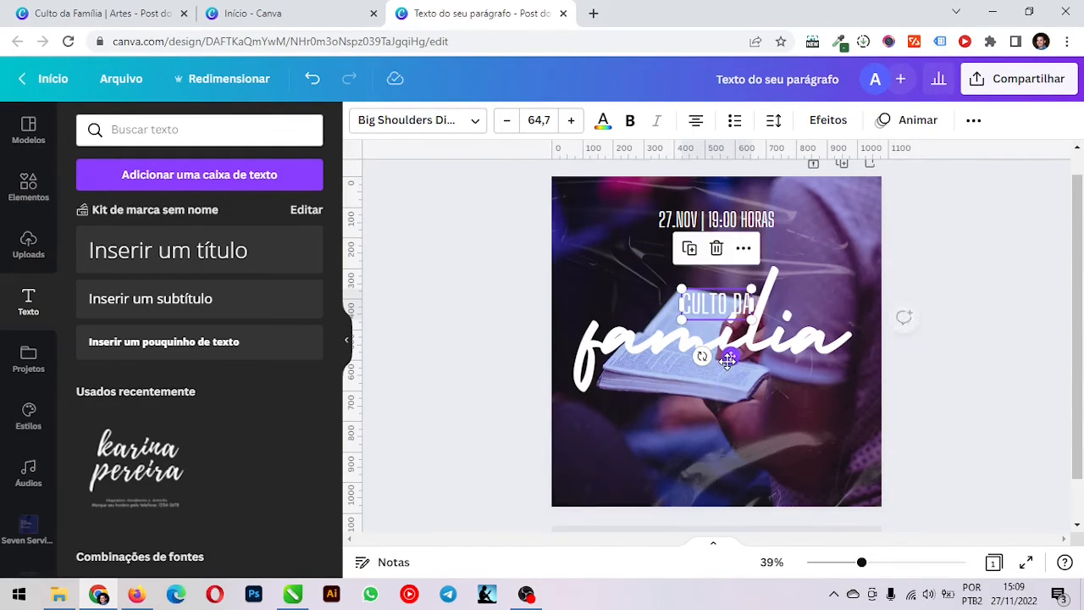
drag(811, 342, 810, 347)
key(Down)
key(Down)
key(Down)
key(Down)
key(Down)
key(Down)
key(Down)
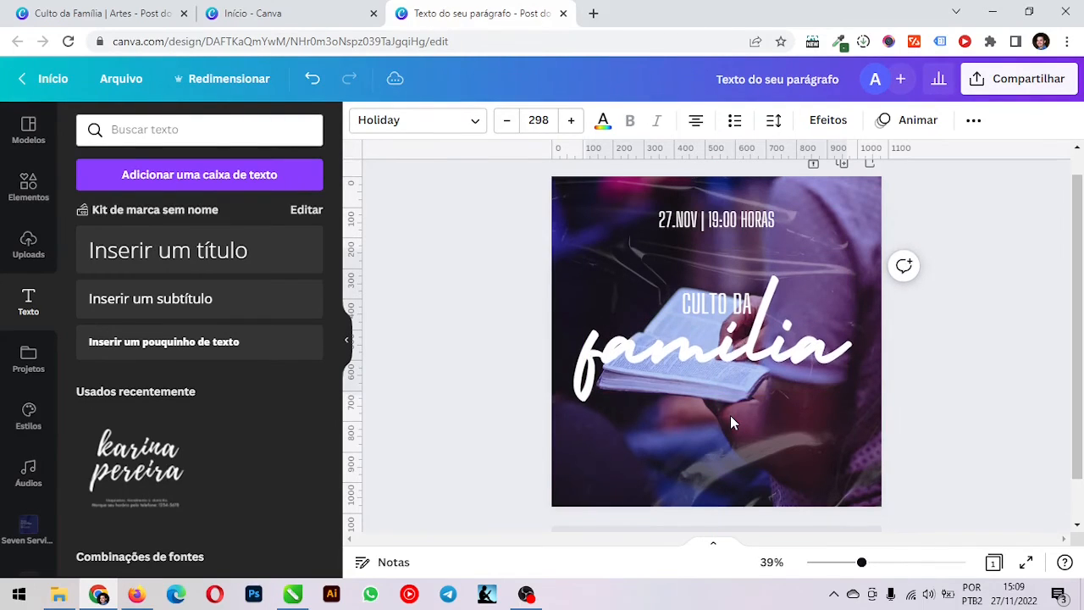
key(Down)
key(Down)
key(Down)
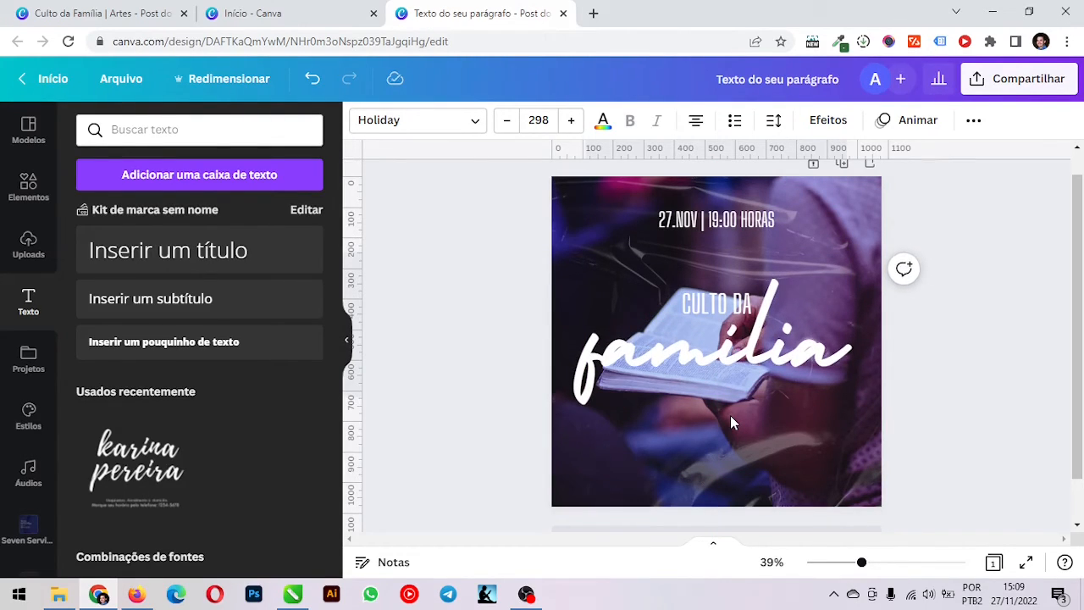
key(Down)
key(Down)
key(Down)
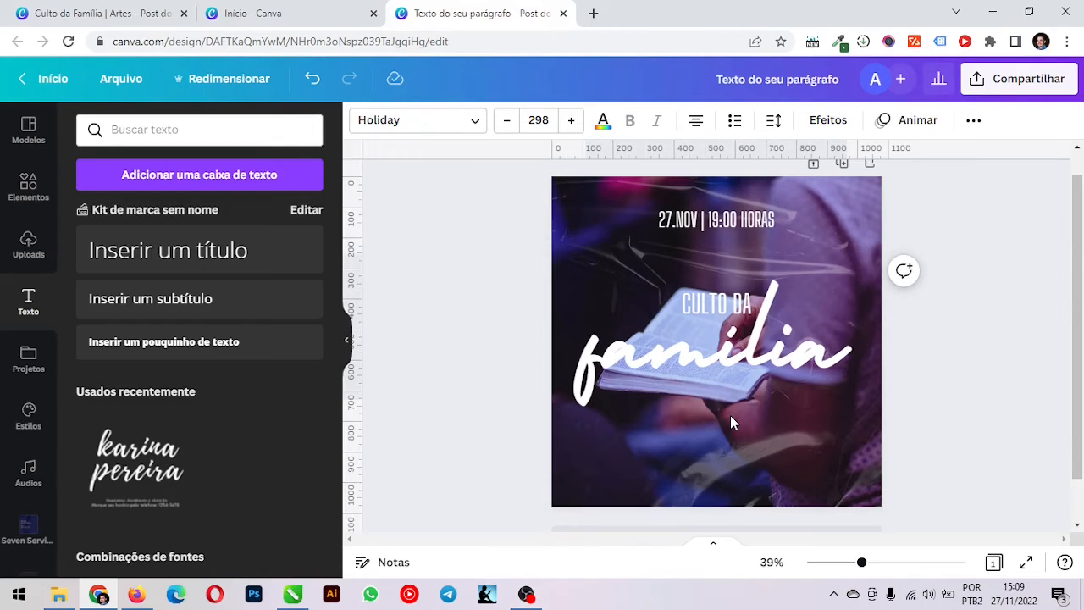
key(Up)
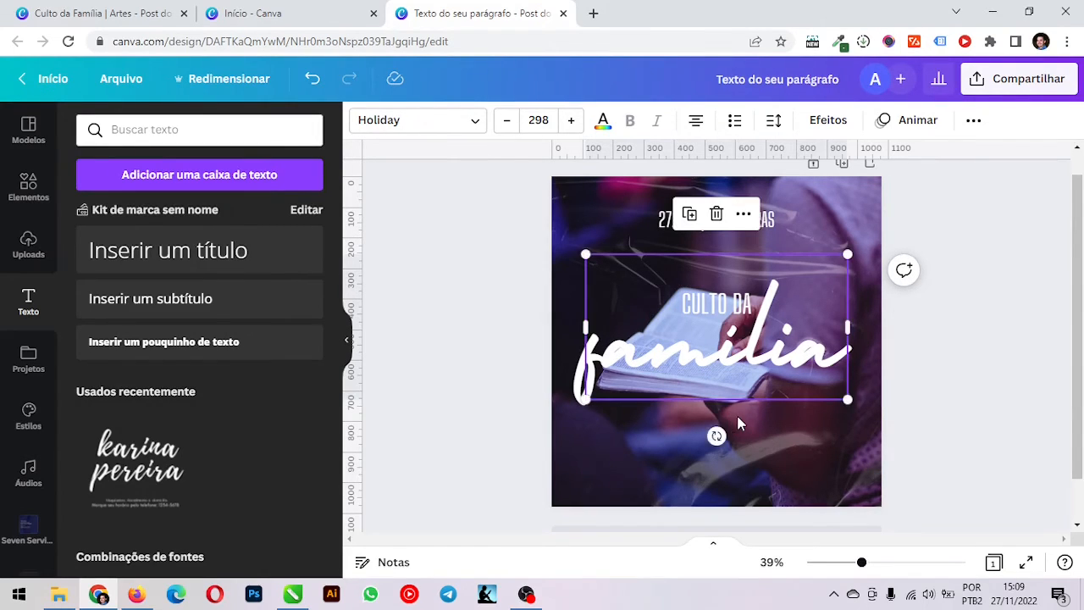
click(1005, 276)
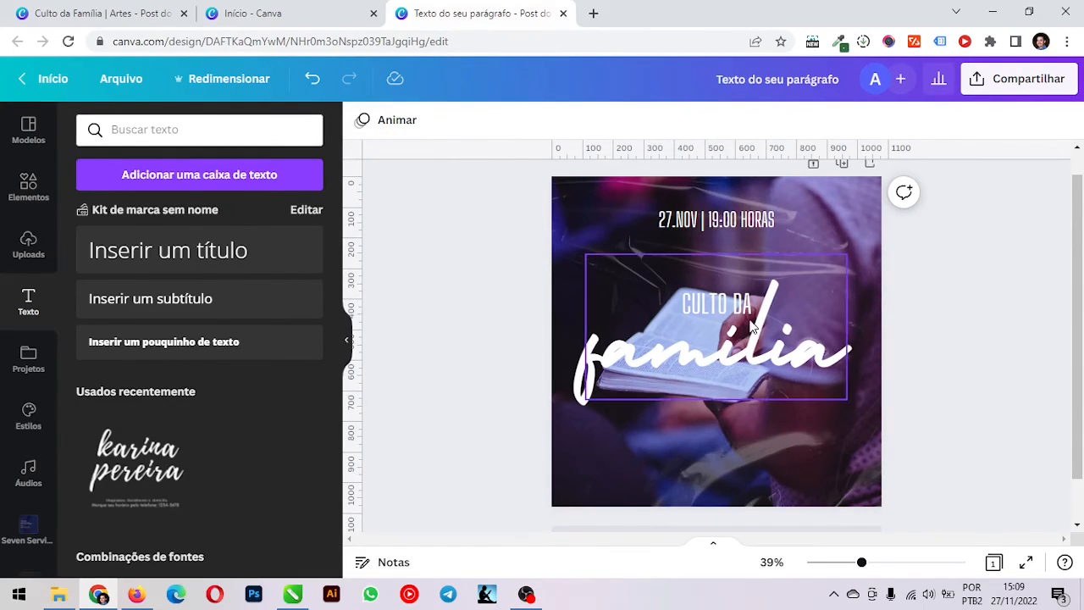
Move the "CULTO DA" text slightly up, keeping it centred above "família"
click(729, 368)
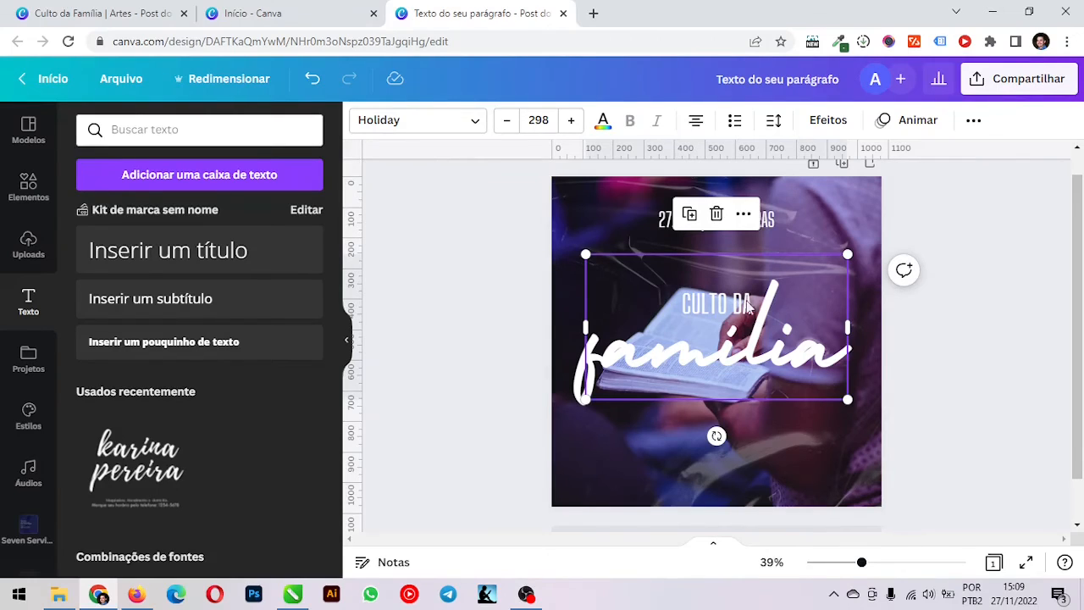
drag(506, 257, 728, 328)
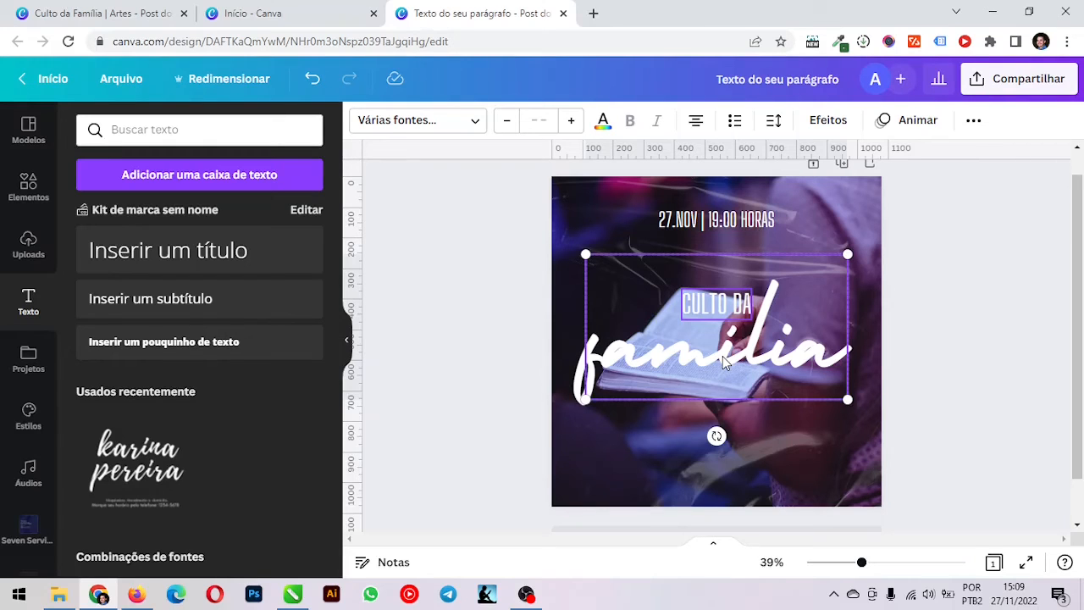
click(709, 307)
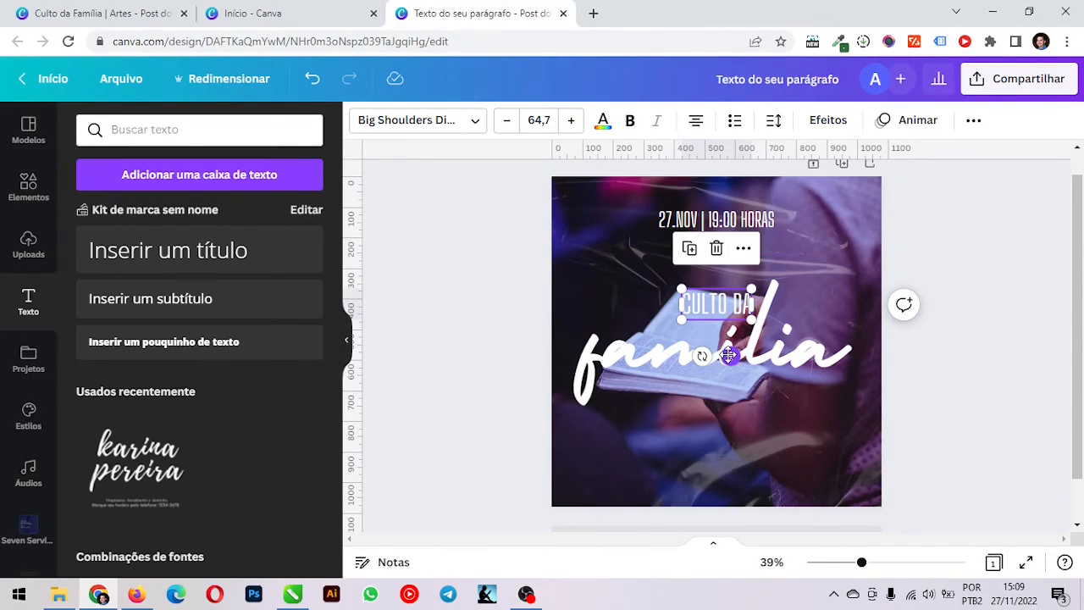
drag(728, 355, 724, 353)
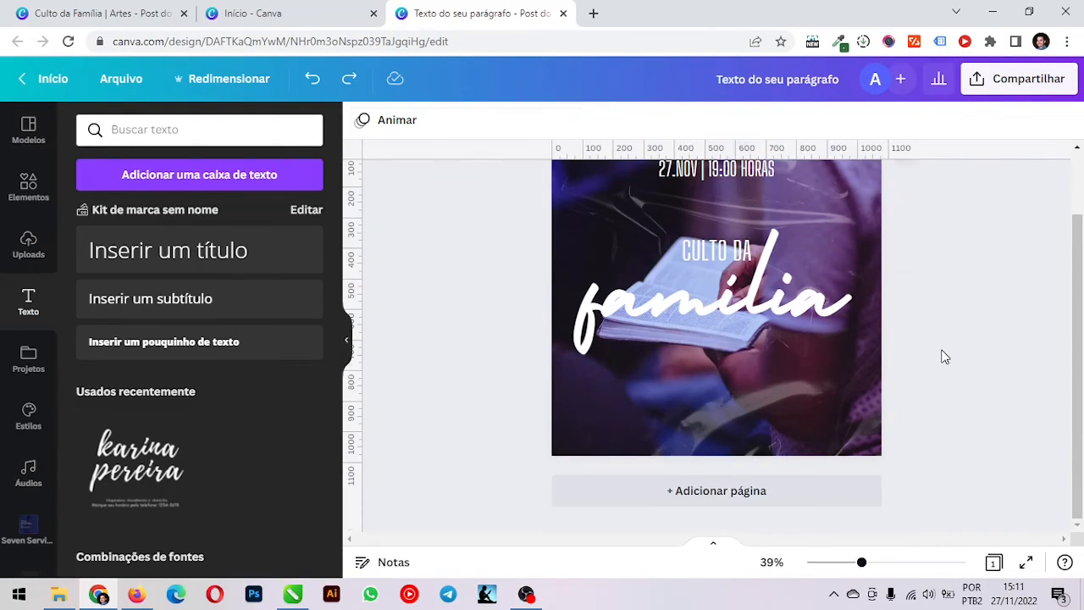
Duplicate the date line and place the copy centred near the lower edge of the post
scroll(943, 354, up, 1)
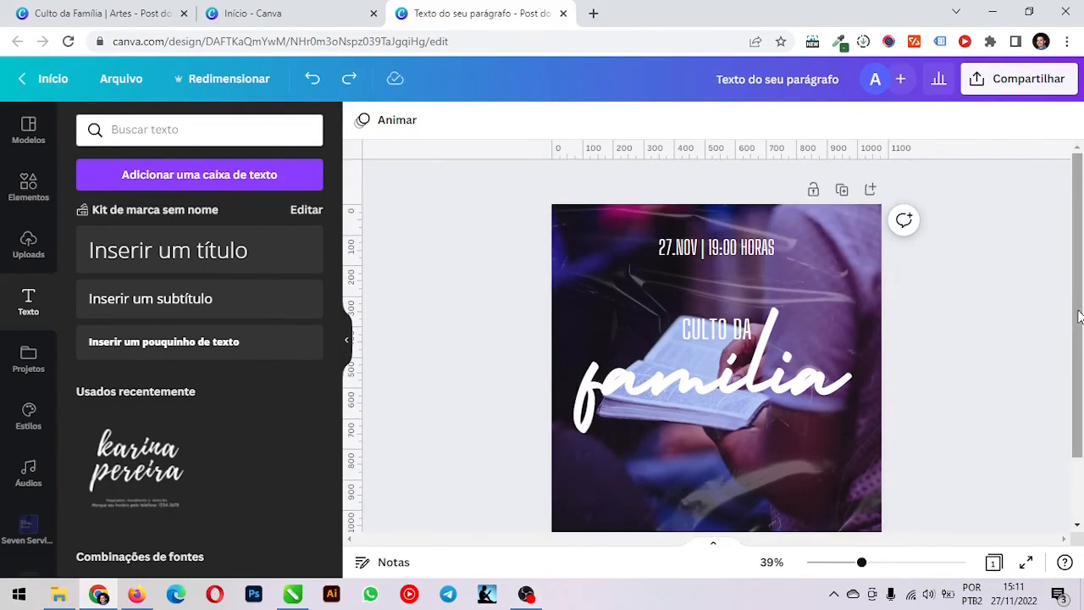
drag(1077, 316, 1074, 339)
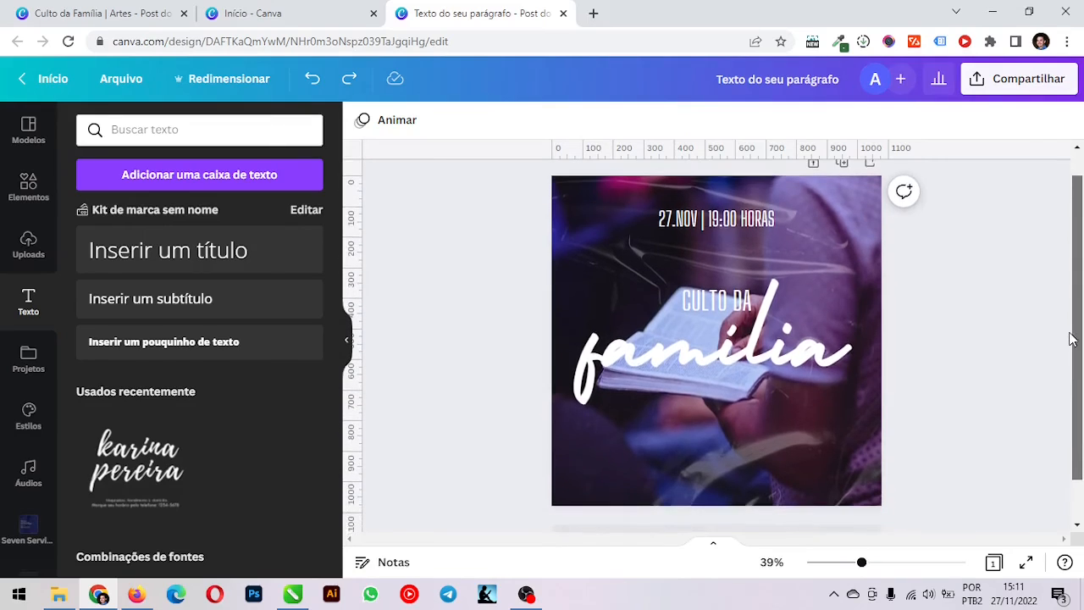
alt+drag(723, 222, 719, 461)
Replace the text of the lower date copy with "nome da igreja / endereço"
double_click(720, 461)
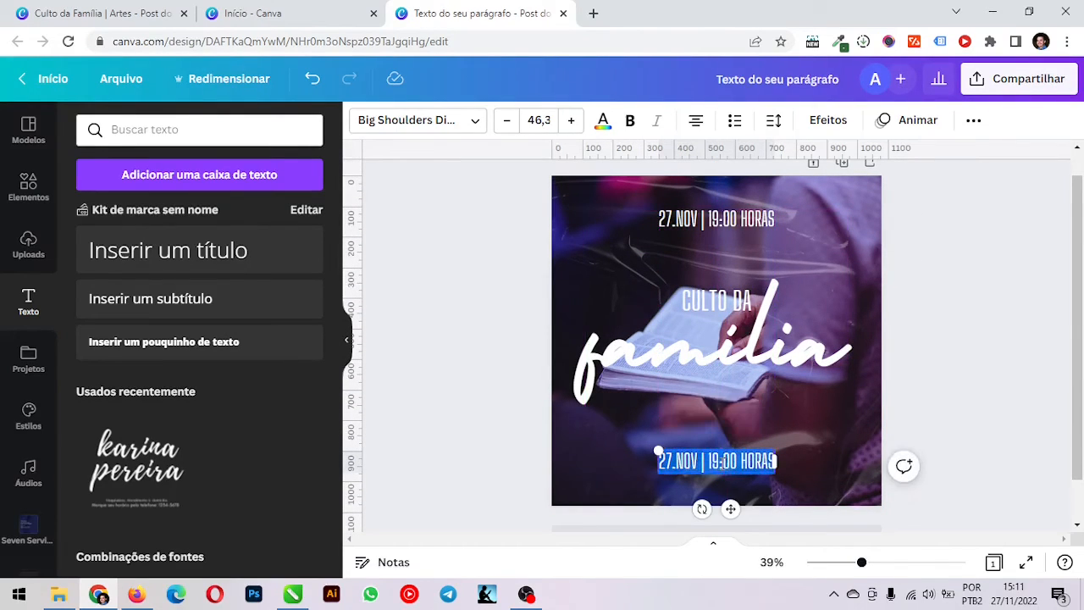
text(nome)
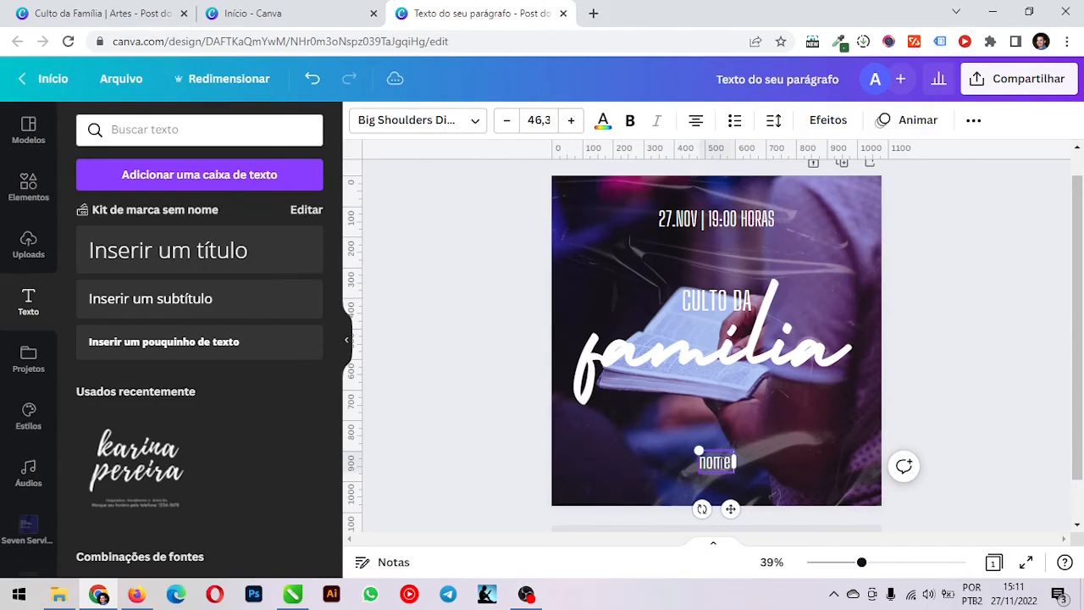
text( da igr)
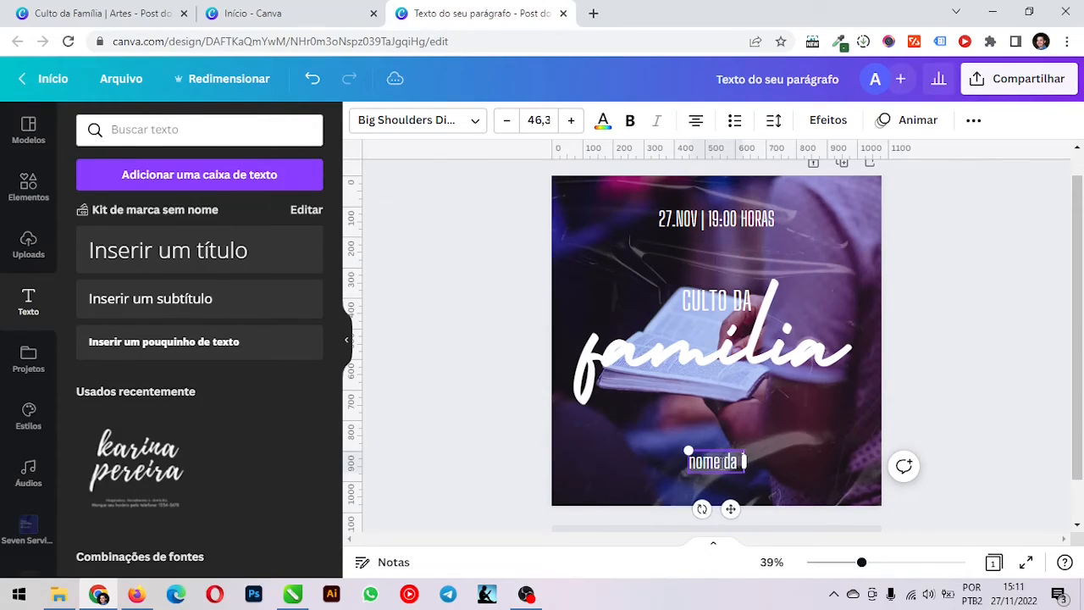
key(BackSpace)
key(BackSpace)
key(BackSpace)
text(igreja)
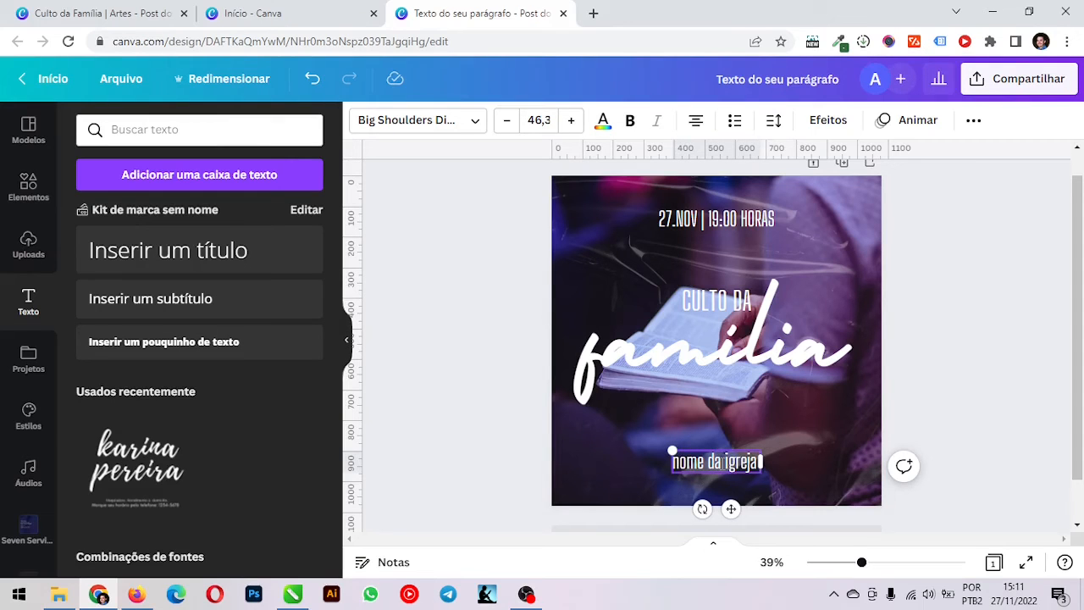
text( /)
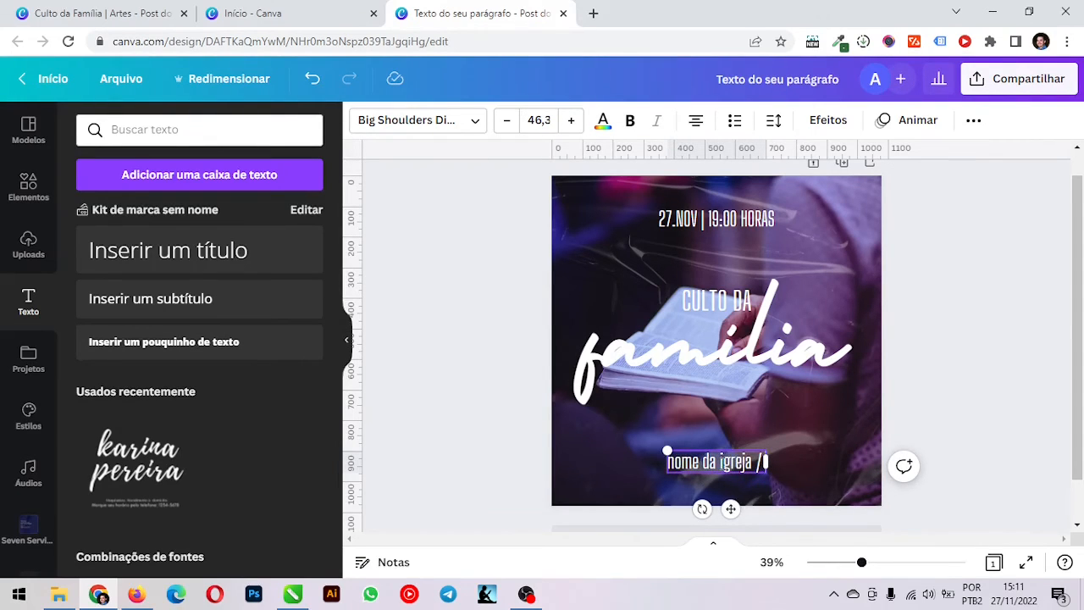
text( endereço)
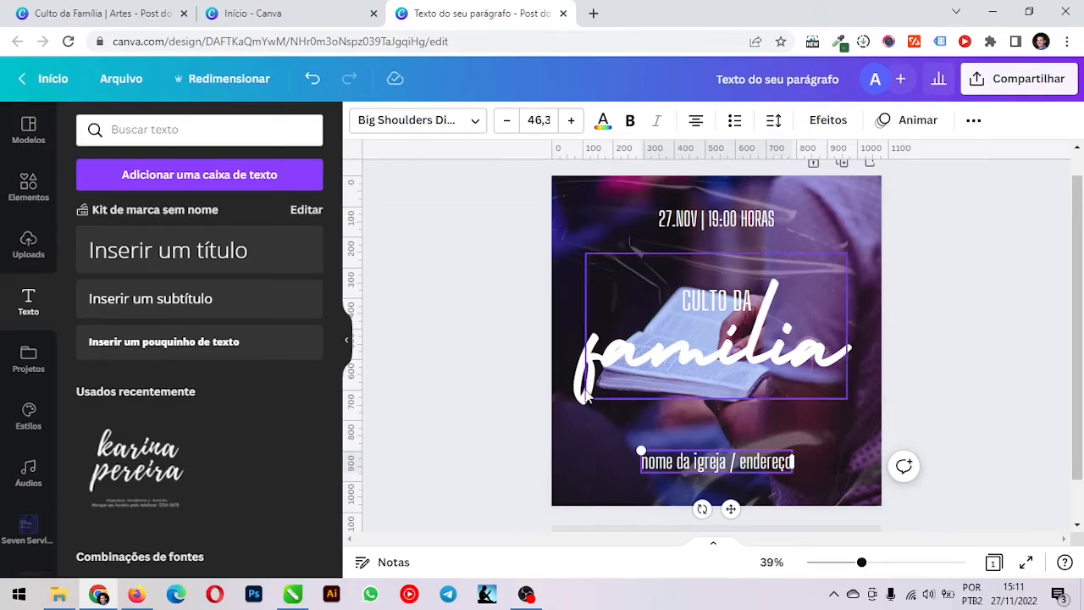
Check the horizontal page alignment of the "nome da igreja / endereço" line
click(974, 122)
click(828, 161)
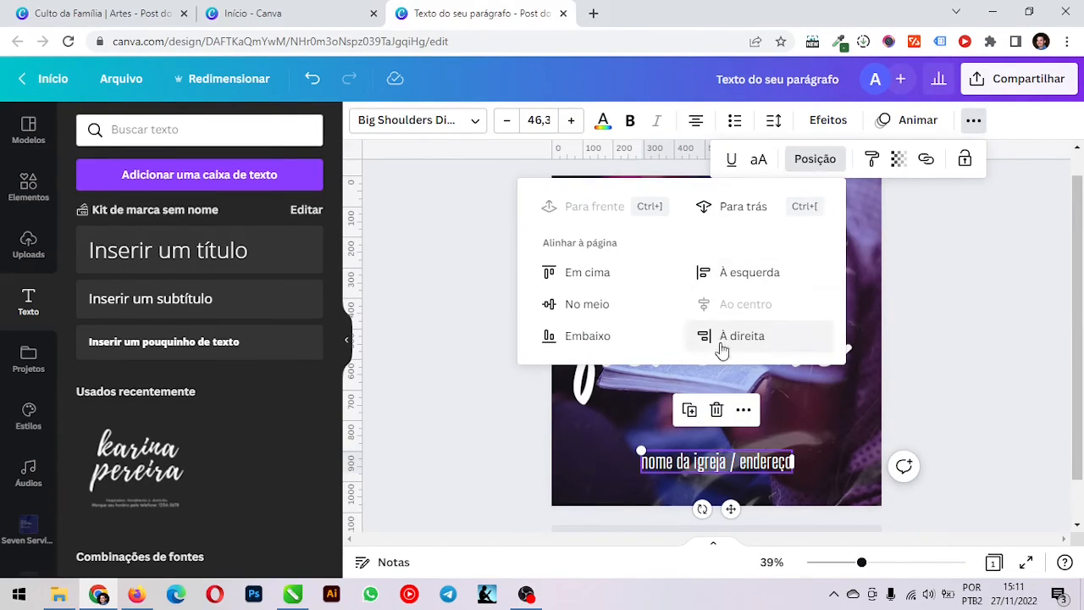
click(944, 355)
scroll(968, 370, up, 1)
click(904, 521)
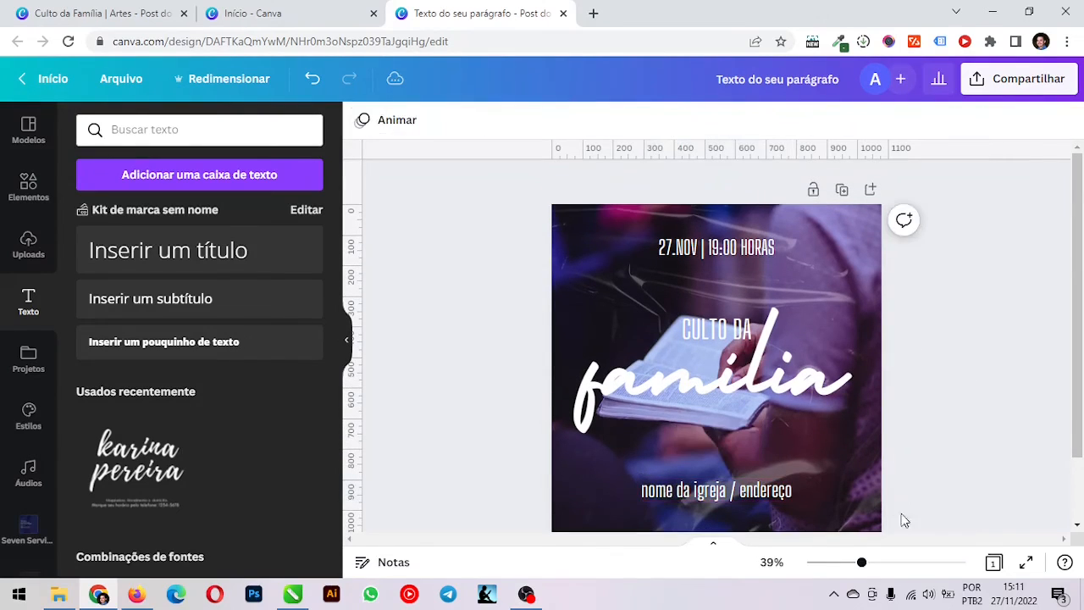
Nudge the "família" text slightly to the right
drag(861, 563, 859, 563)
drag(854, 564, 855, 564)
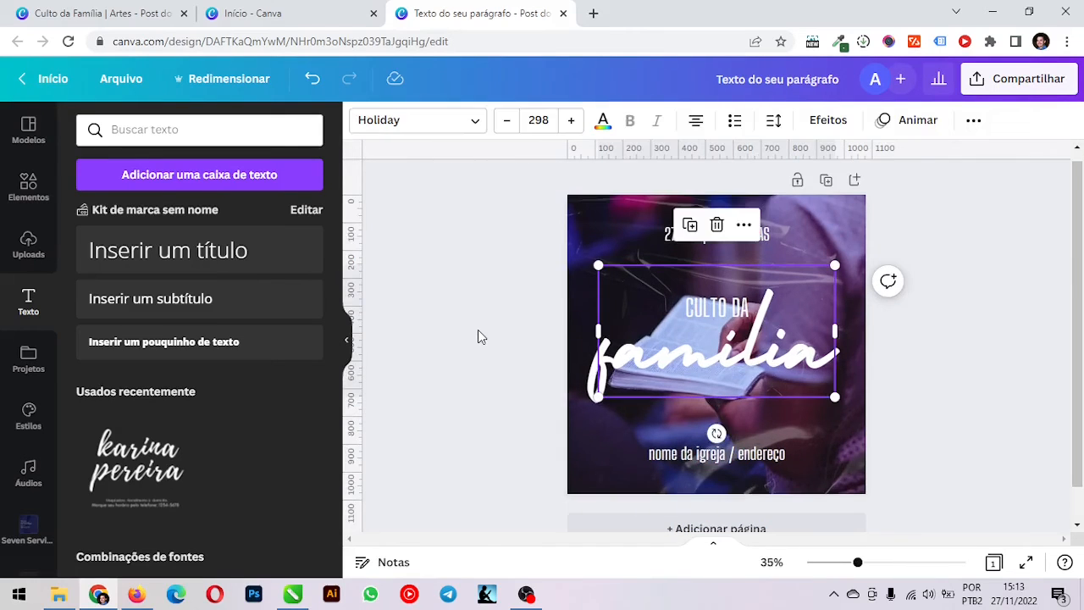
key(Right)
key(Right)
key(Right)
key(Right)
key(Right)
key(Right)
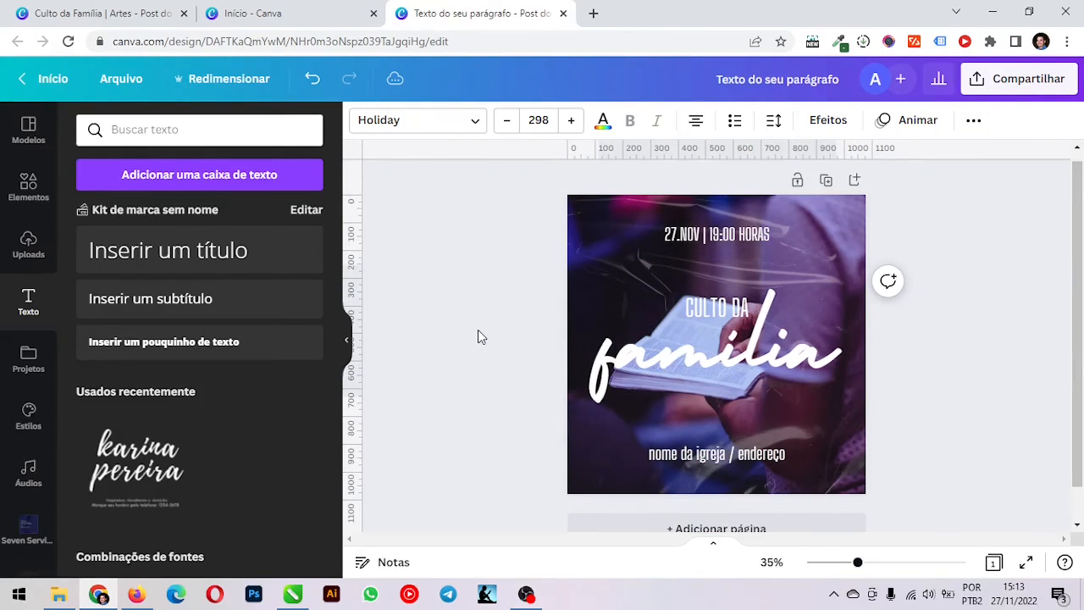
key(Right)
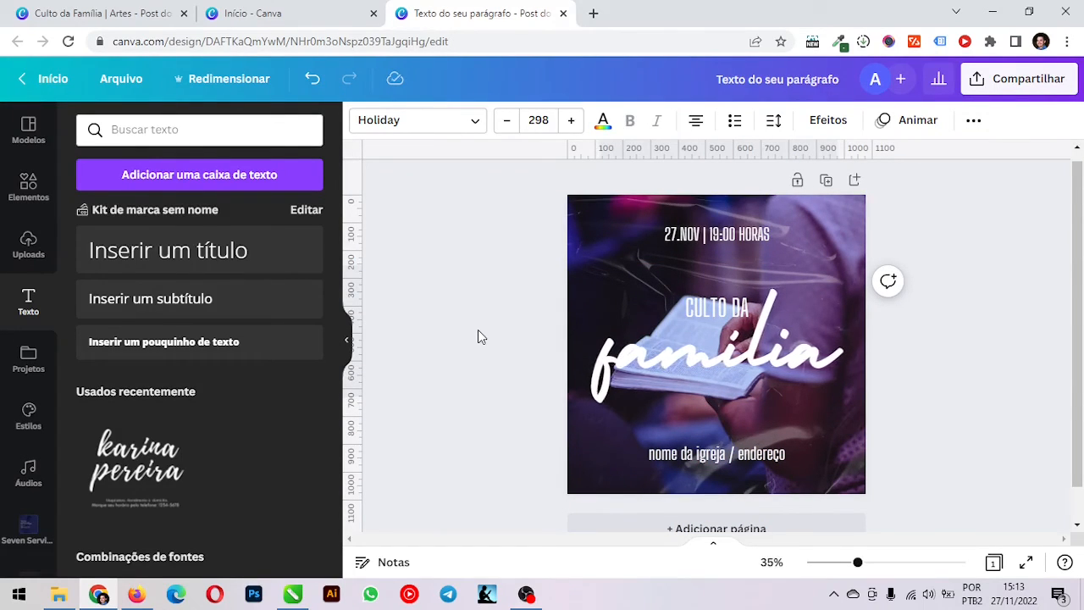
Align the "família" text to the horizontal centre of the page
click(974, 121)
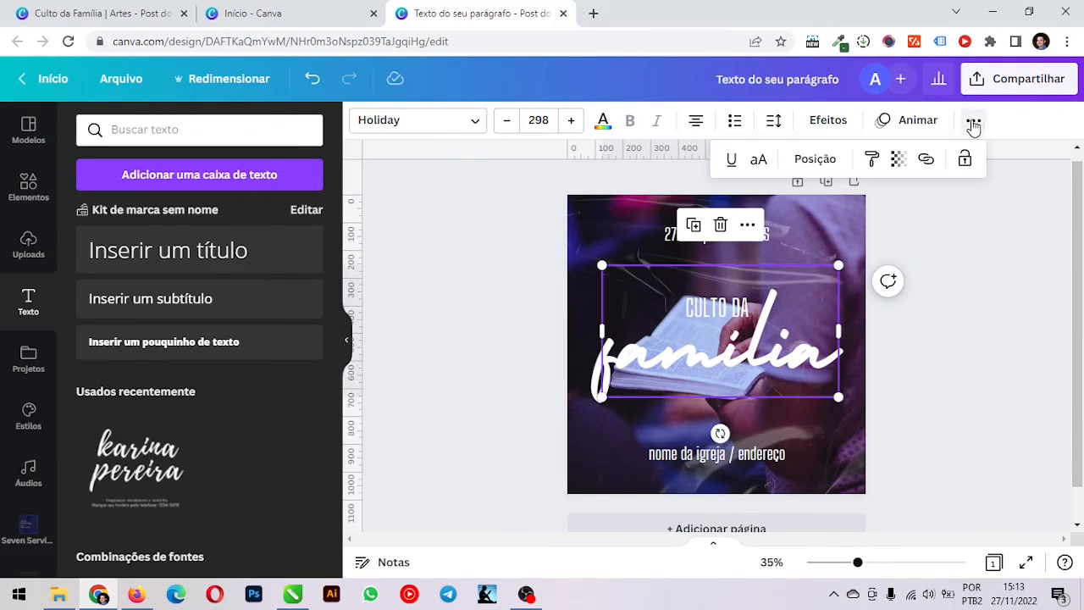
click(811, 161)
click(743, 301)
click(970, 322)
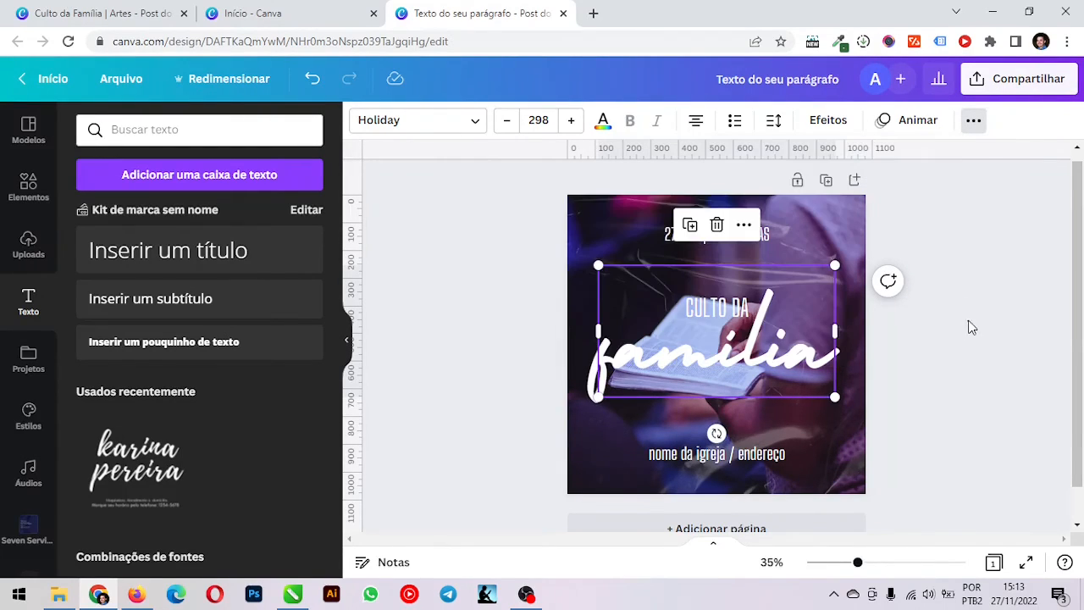
click(934, 369)
click(671, 380)
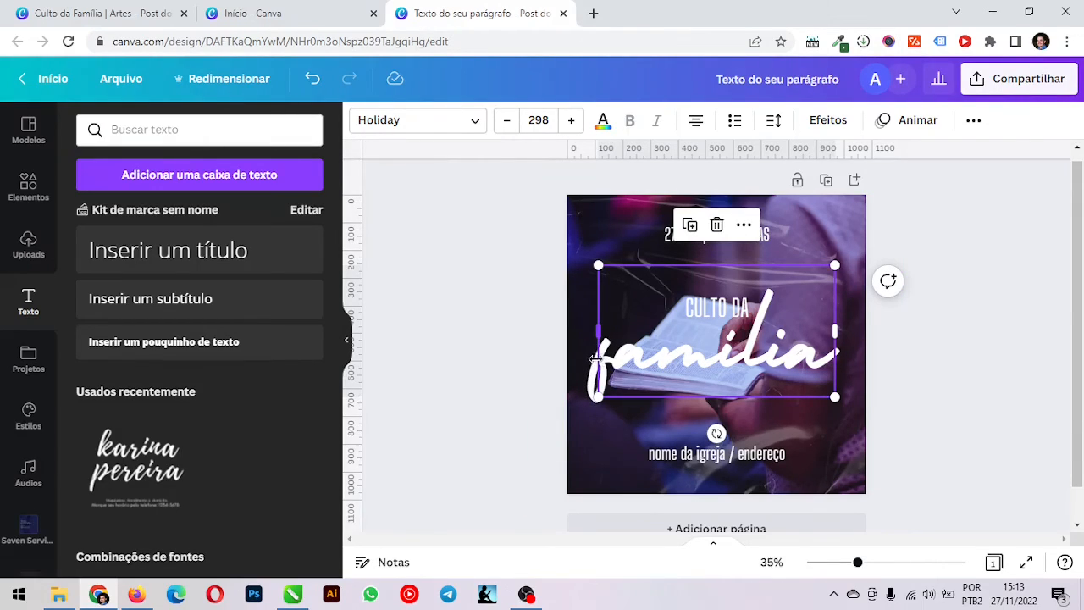
Shift the "família" text slightly right of the page centre and deselect it
click(488, 399)
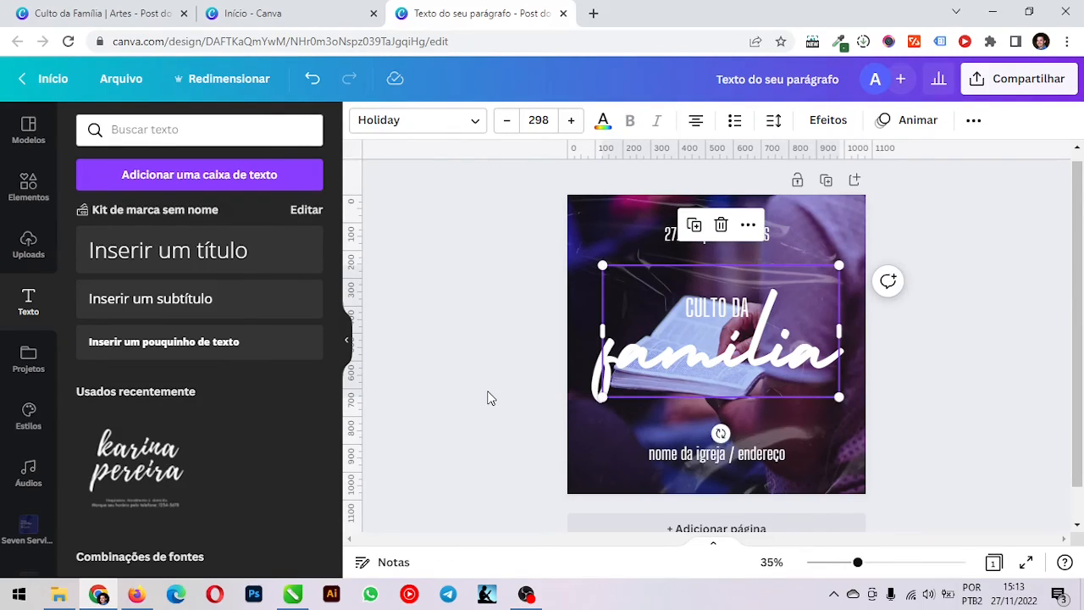
click(1000, 378)
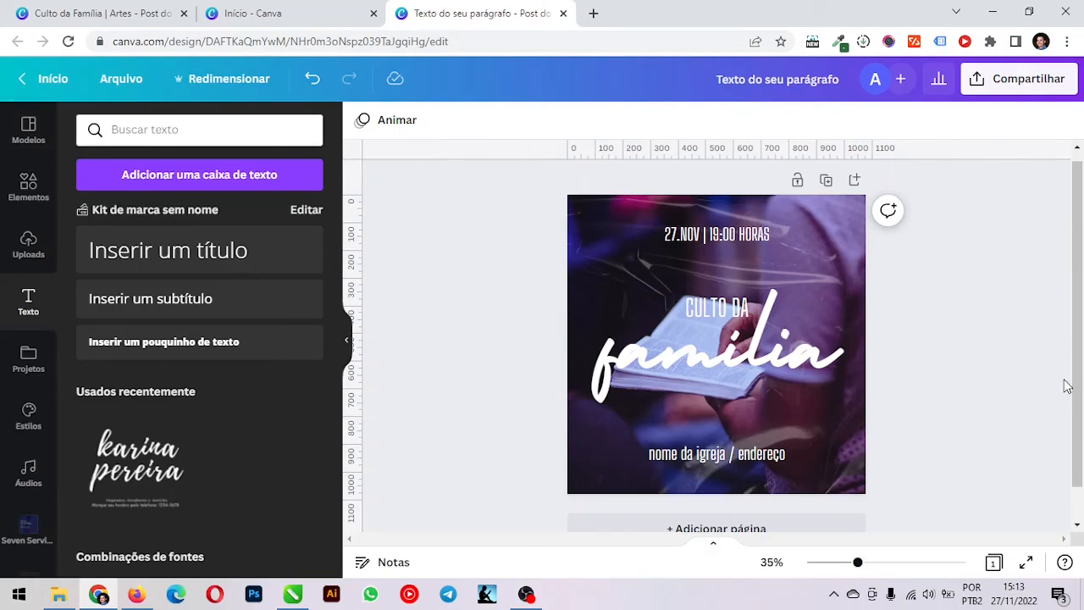
Review the design's download settings and available file formats, keep PNG at 1.080 px × 1.080 px, and close the options
click(1016, 83)
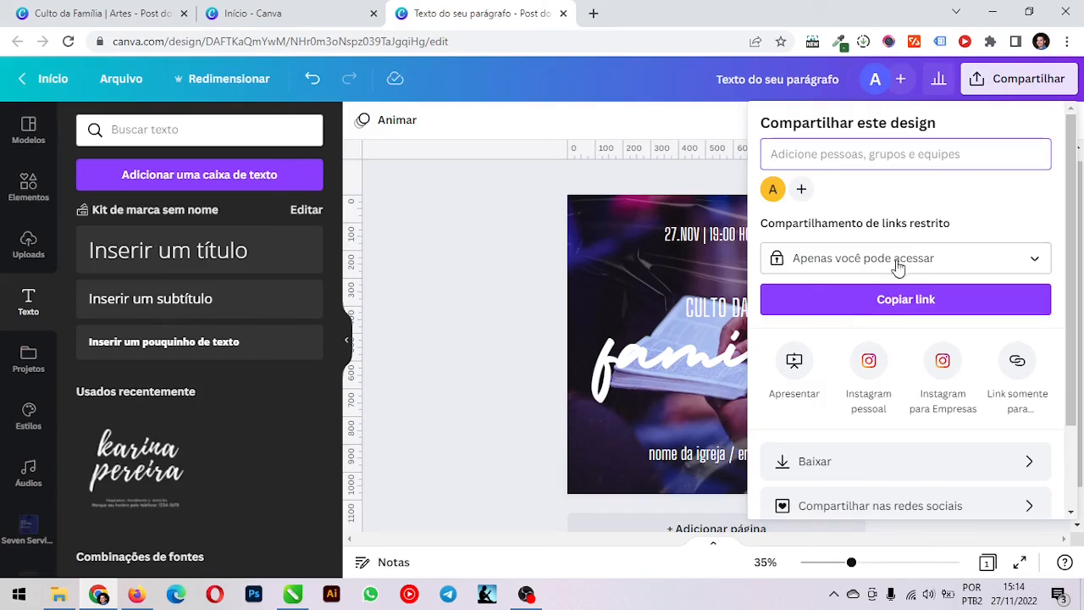
click(842, 462)
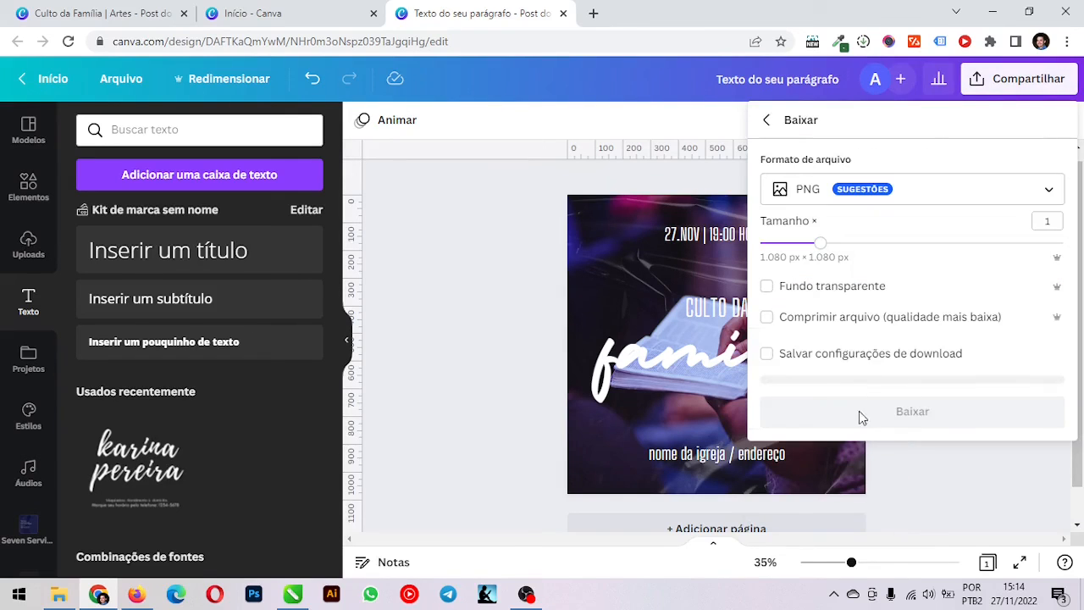
click(805, 194)
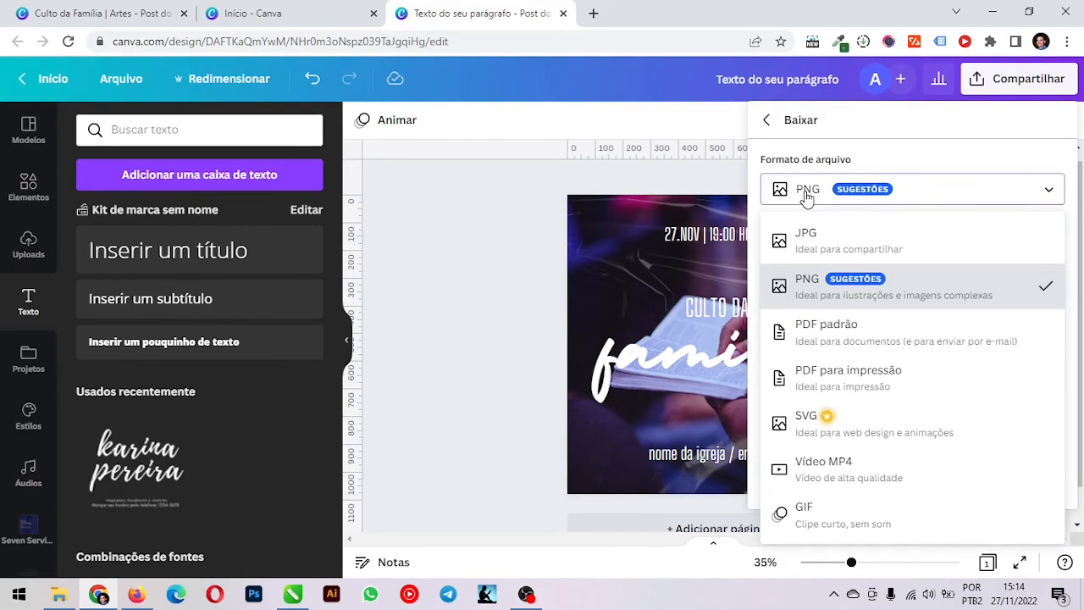
click(807, 193)
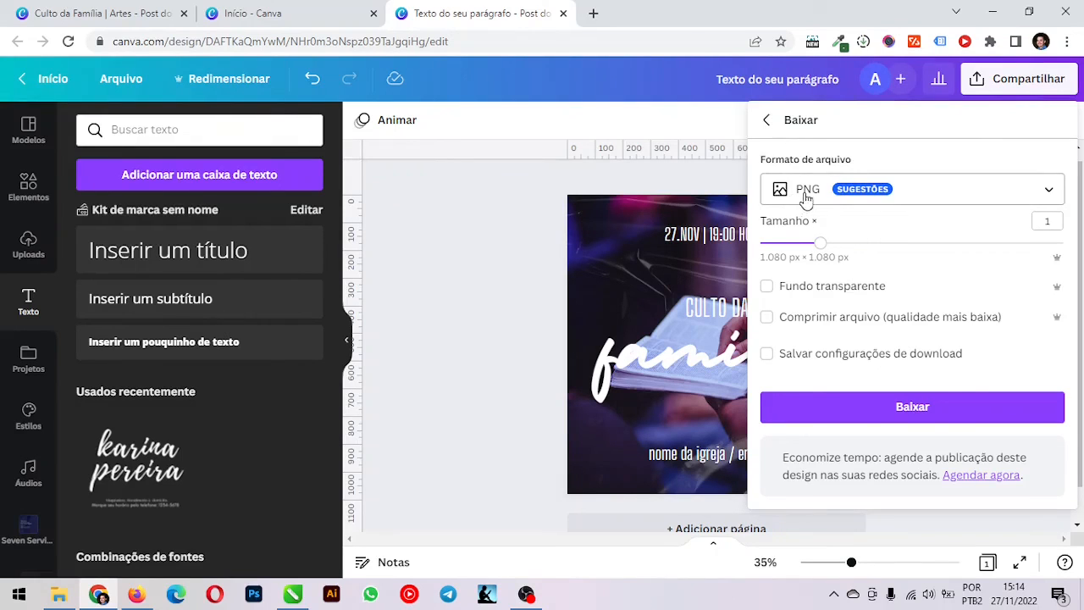
click(915, 413)
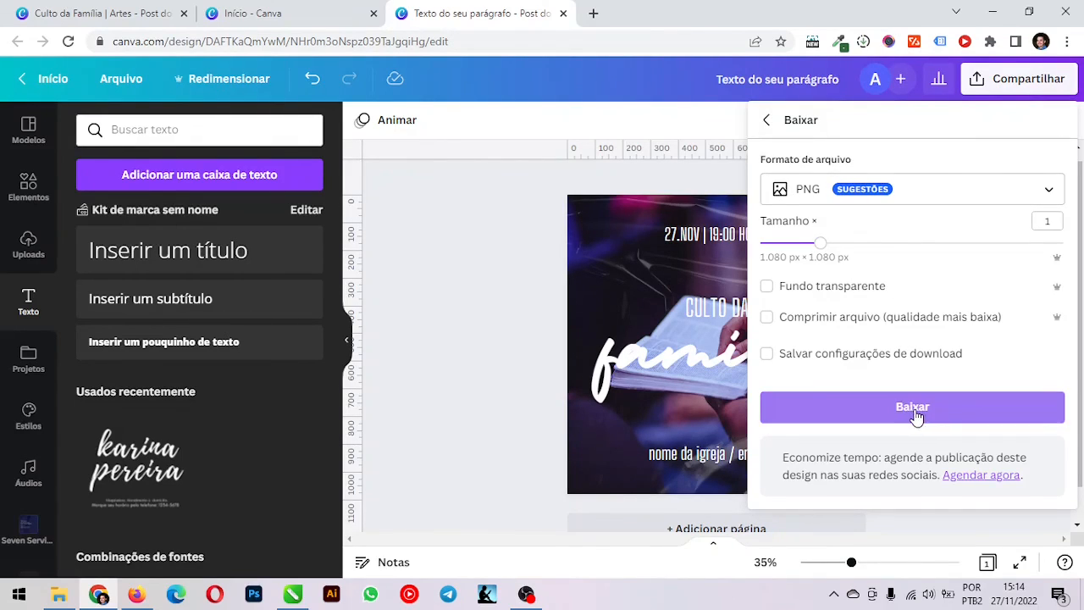
click(486, 320)
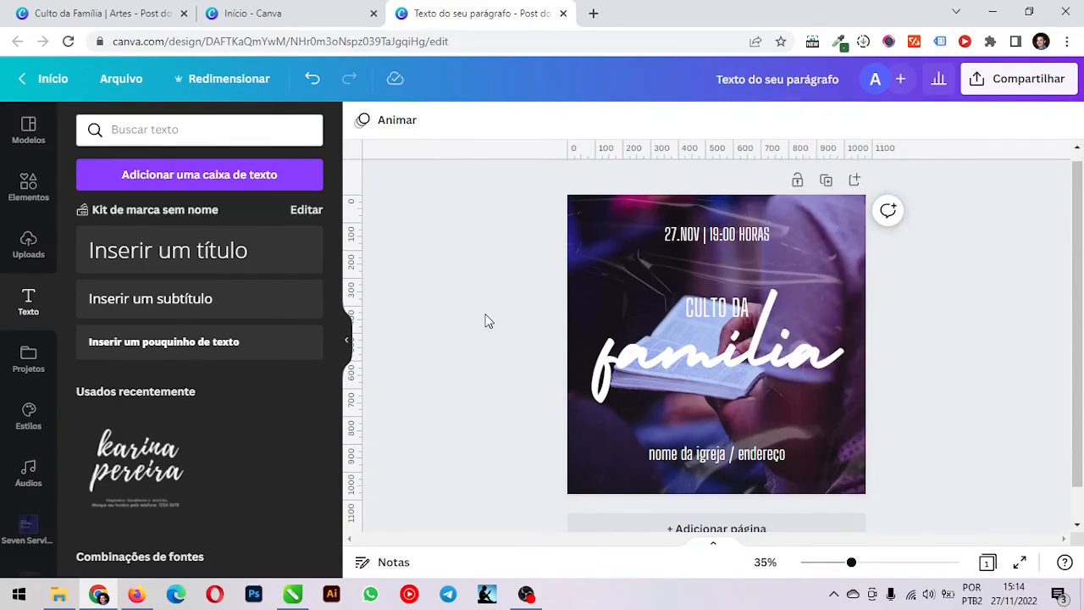